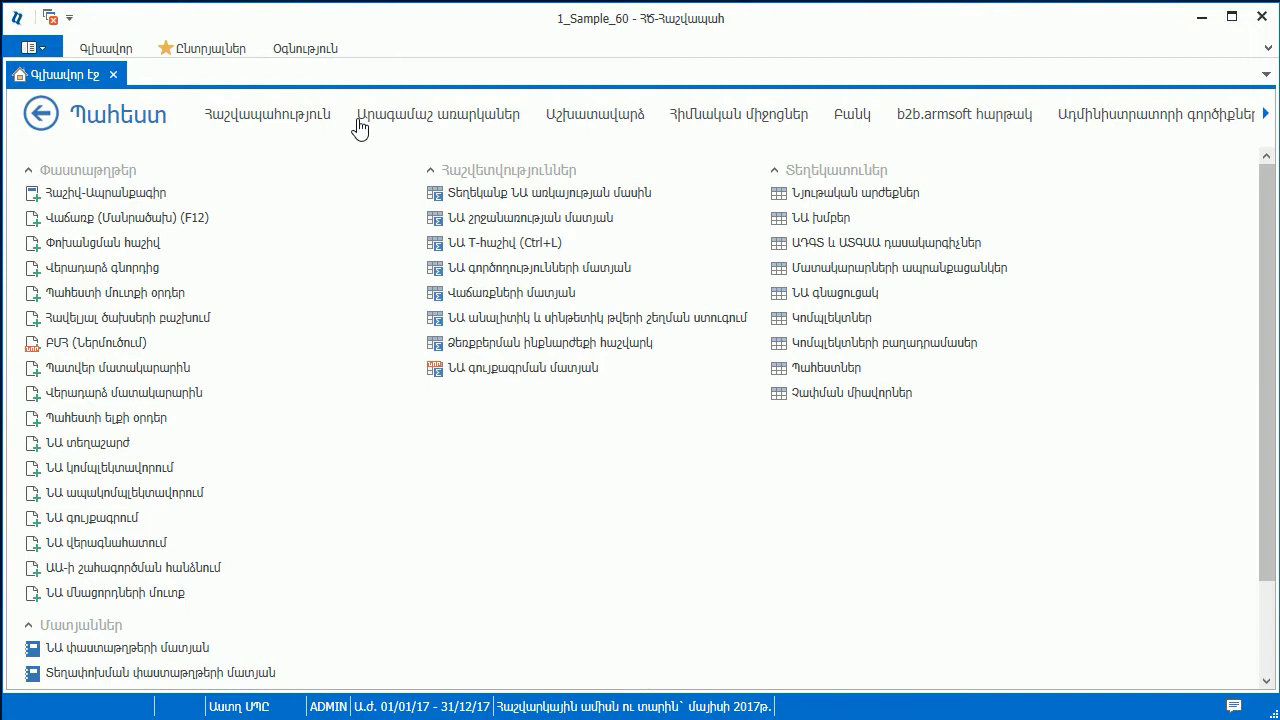
# - Open the Գործընկերներ directory in Հաշվապահություն and group it by the Խումբ column and its adjacent Անվանում column, with row counts included
pyautogui.click(292, 121)
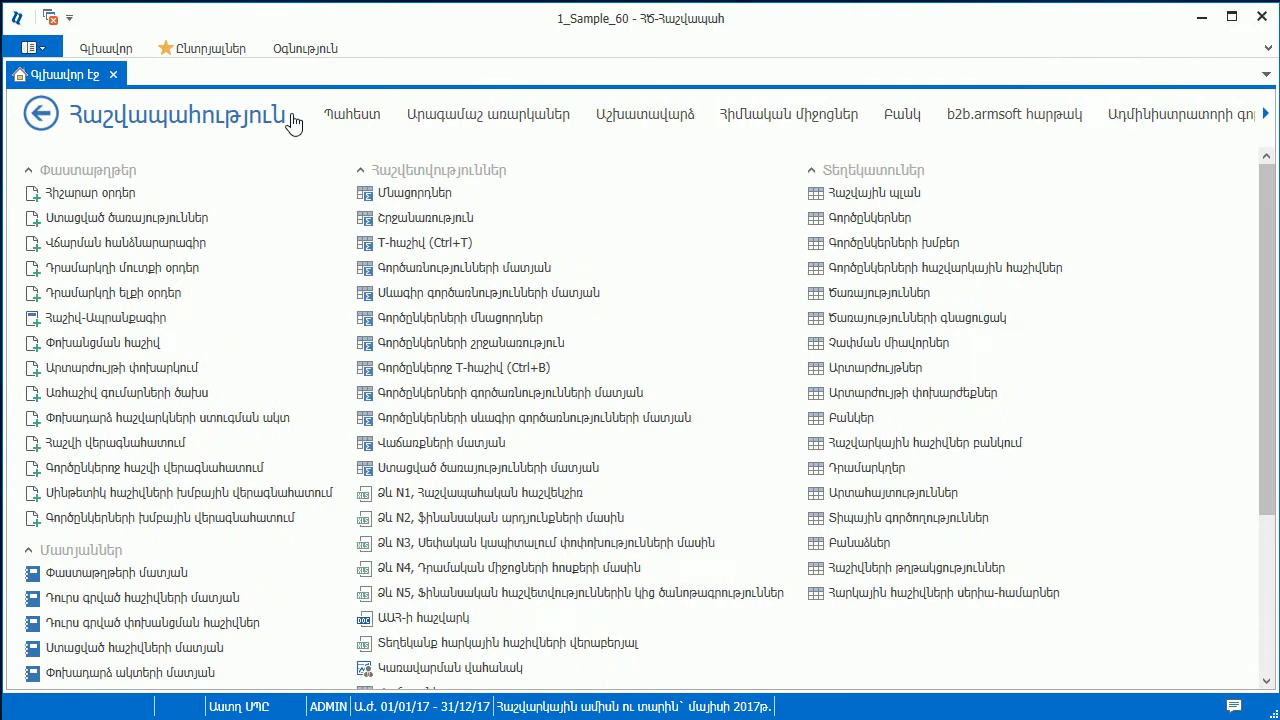
pyautogui.click(858, 220)
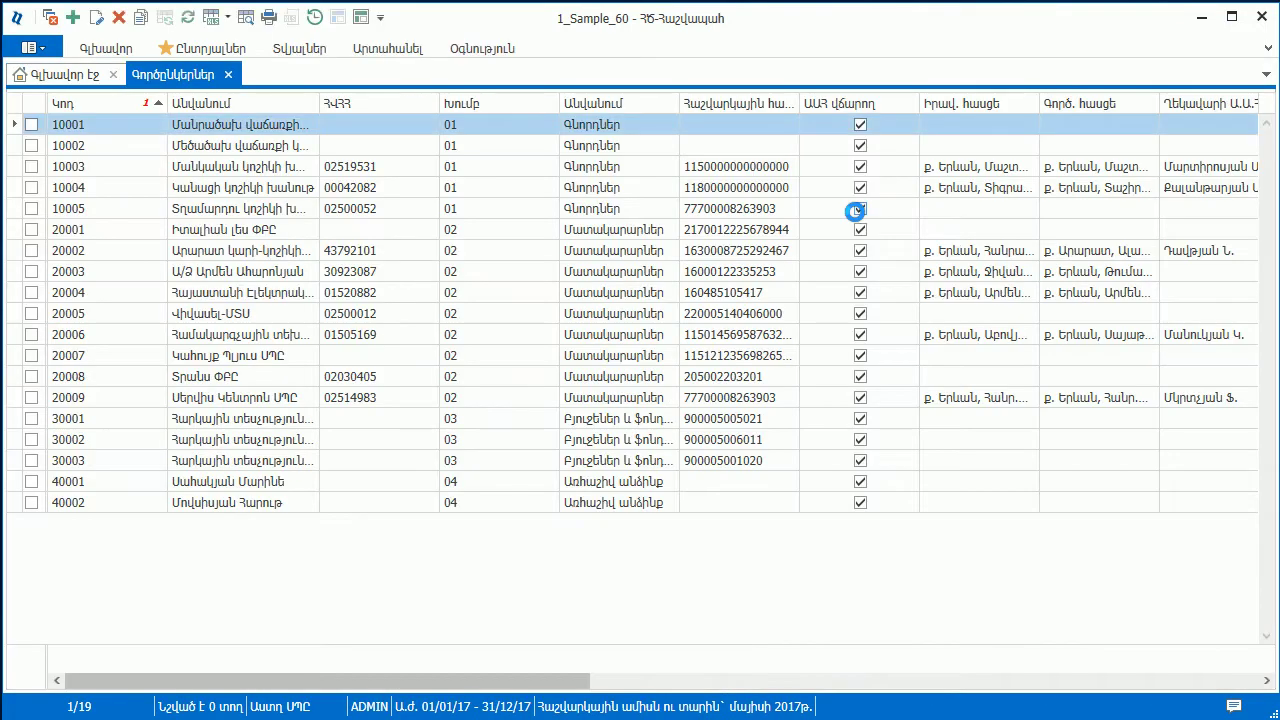
pyautogui.click(306, 48)
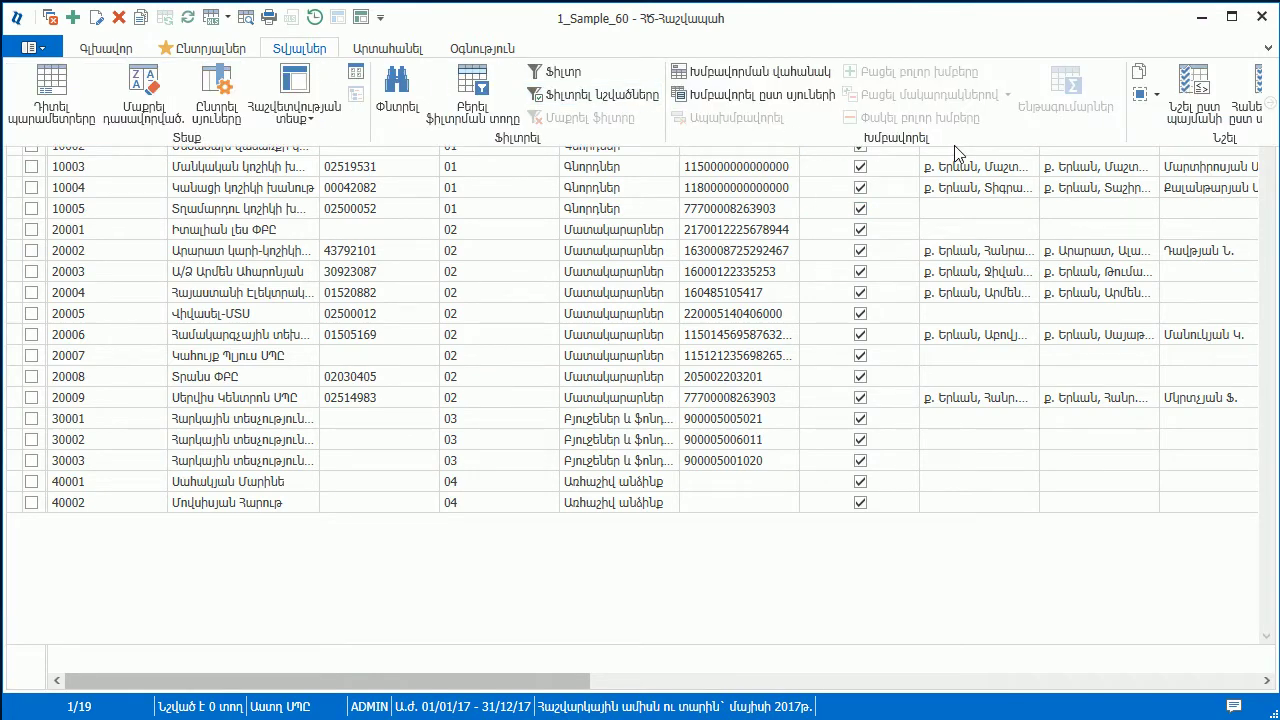
pyautogui.click(798, 100)
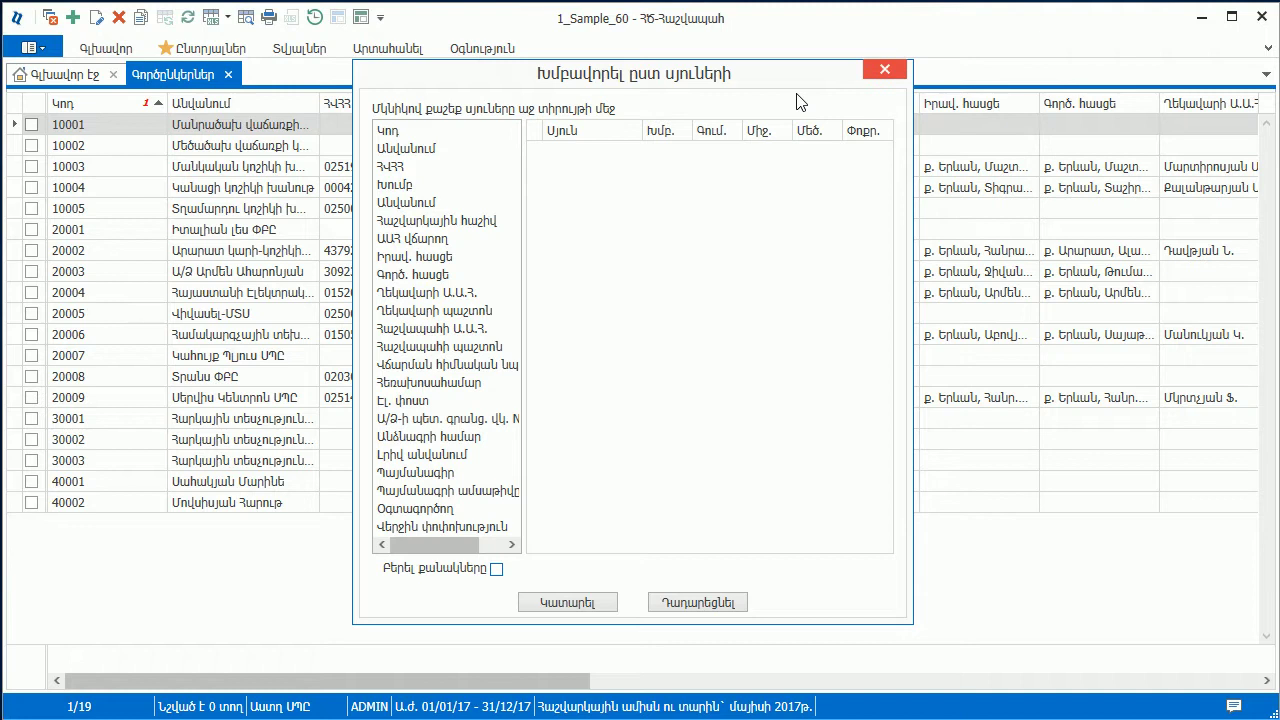
pyautogui.click(410, 186)
pyautogui.moveTo(511, 190); pyautogui.dragTo(624, 187)
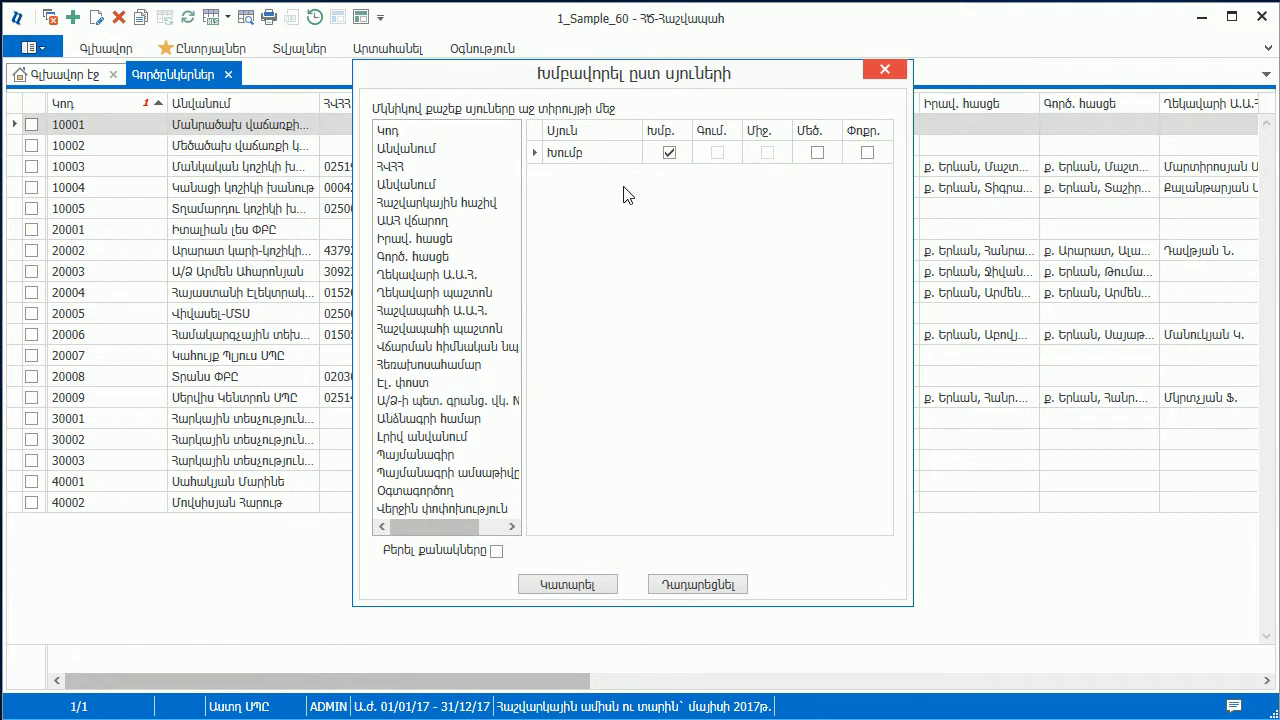
pyautogui.moveTo(430, 185); pyautogui.dragTo(624, 188)
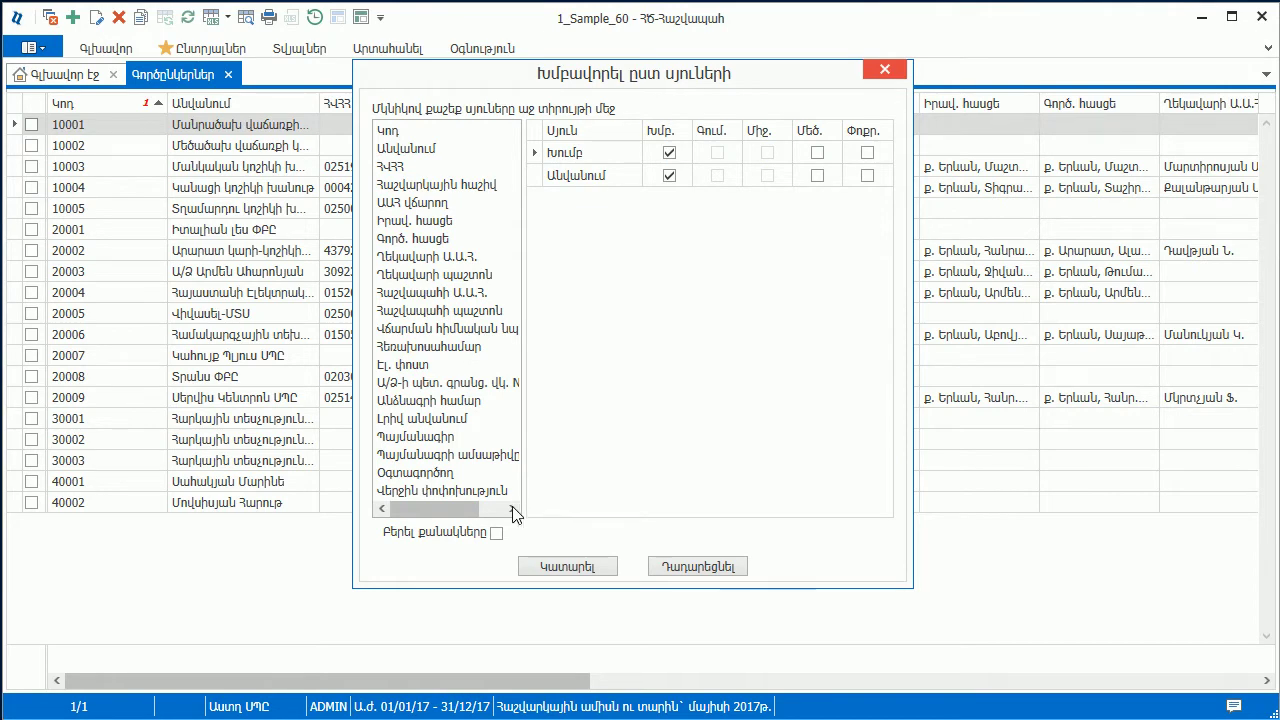
pyautogui.click(496, 533)
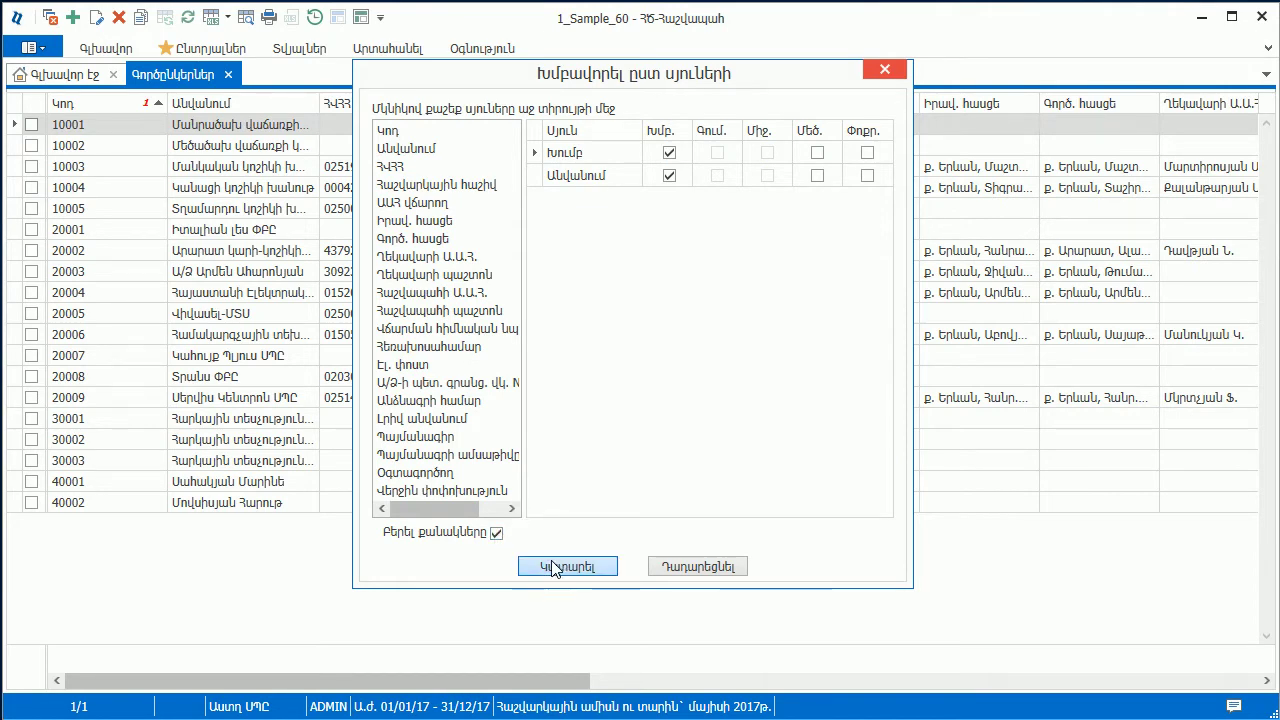
pyautogui.click(556, 568)
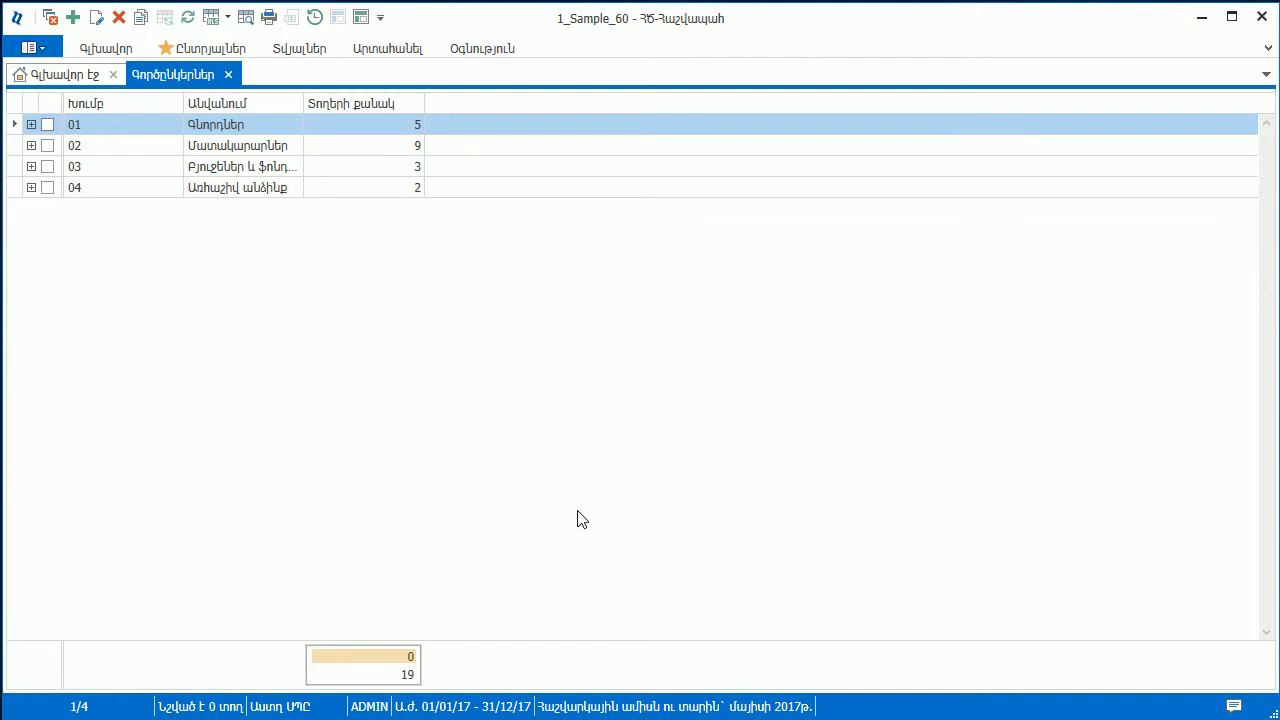
# - Open the Գործընկերների մնացորդներ report settings and add the ՀՎՀՀ and Գործ. հասցե columns to the displayed columns
pyautogui.click(67, 82)
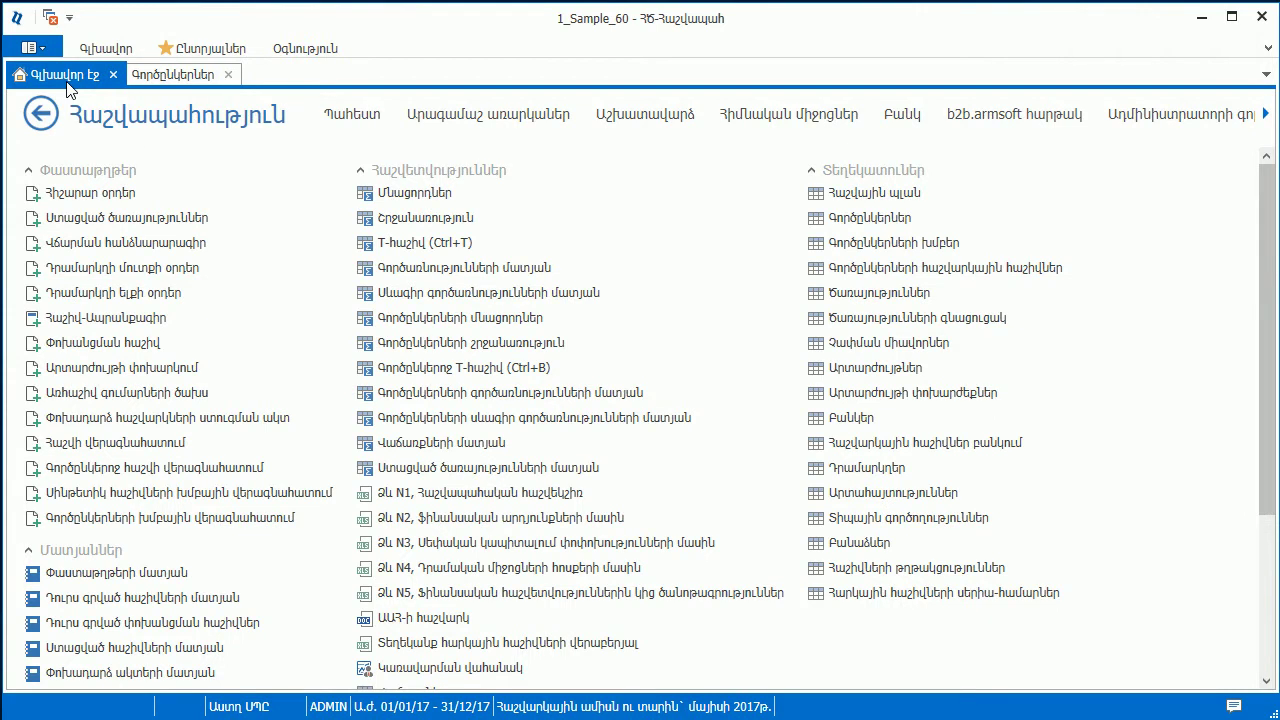
pyautogui.click(423, 319)
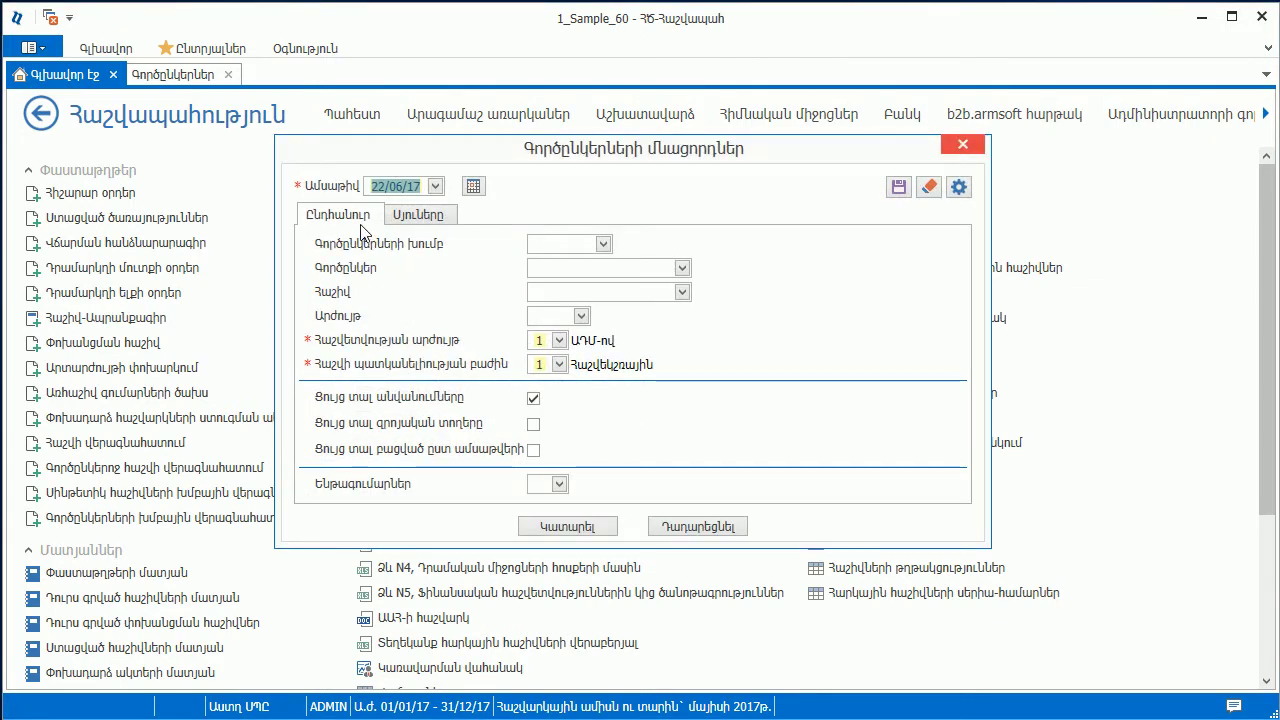
pyautogui.click(423, 228)
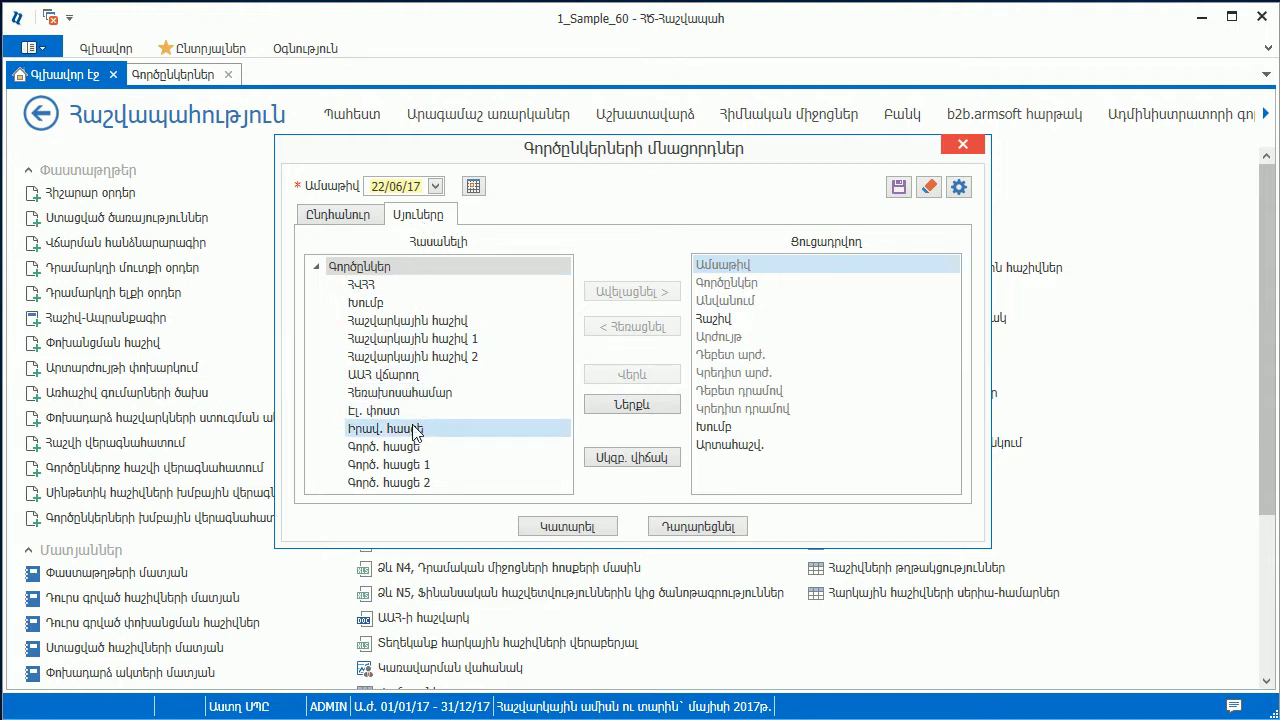
pyautogui.click(380, 285)
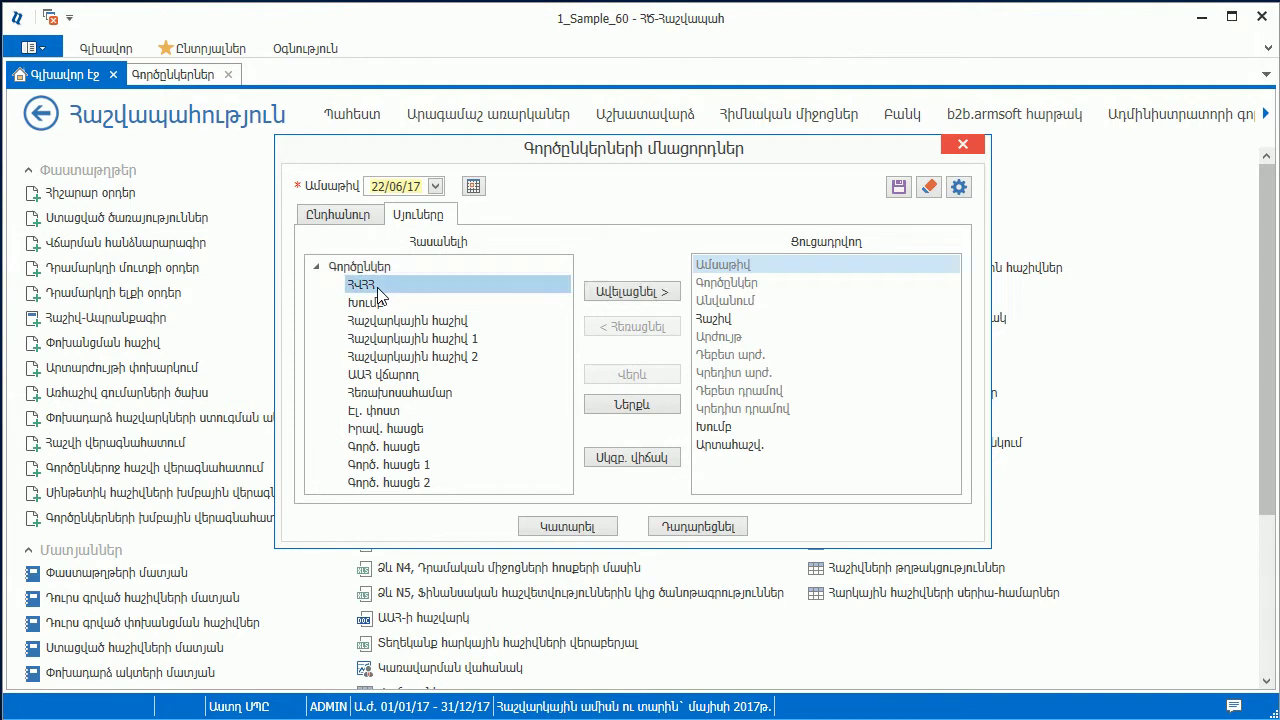
pyautogui.click(641, 299)
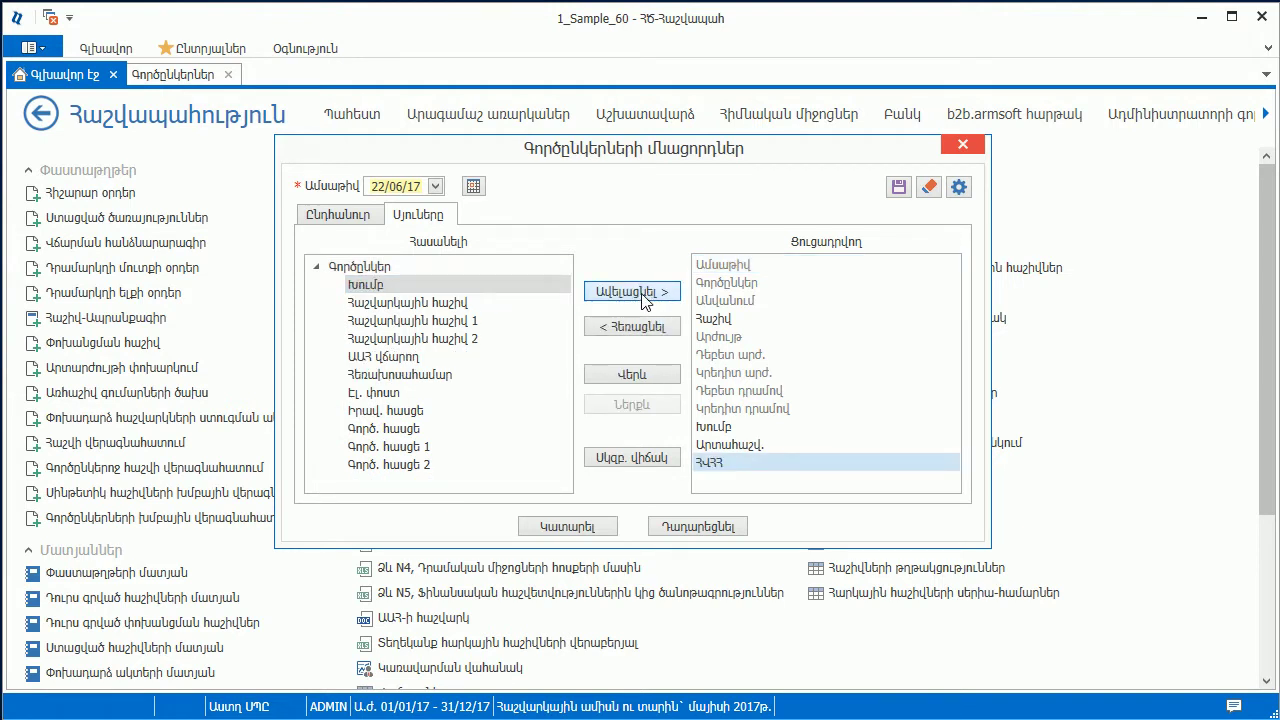
pyautogui.click(400, 429)
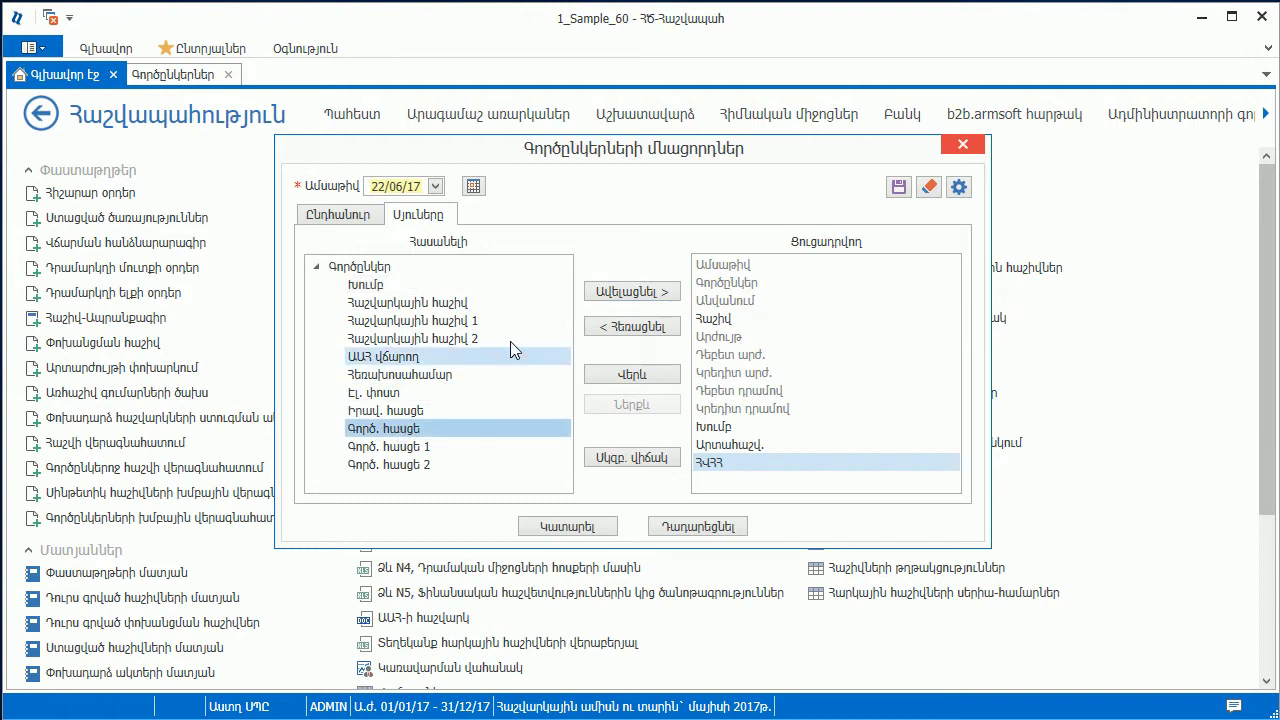
pyautogui.click(645, 298)
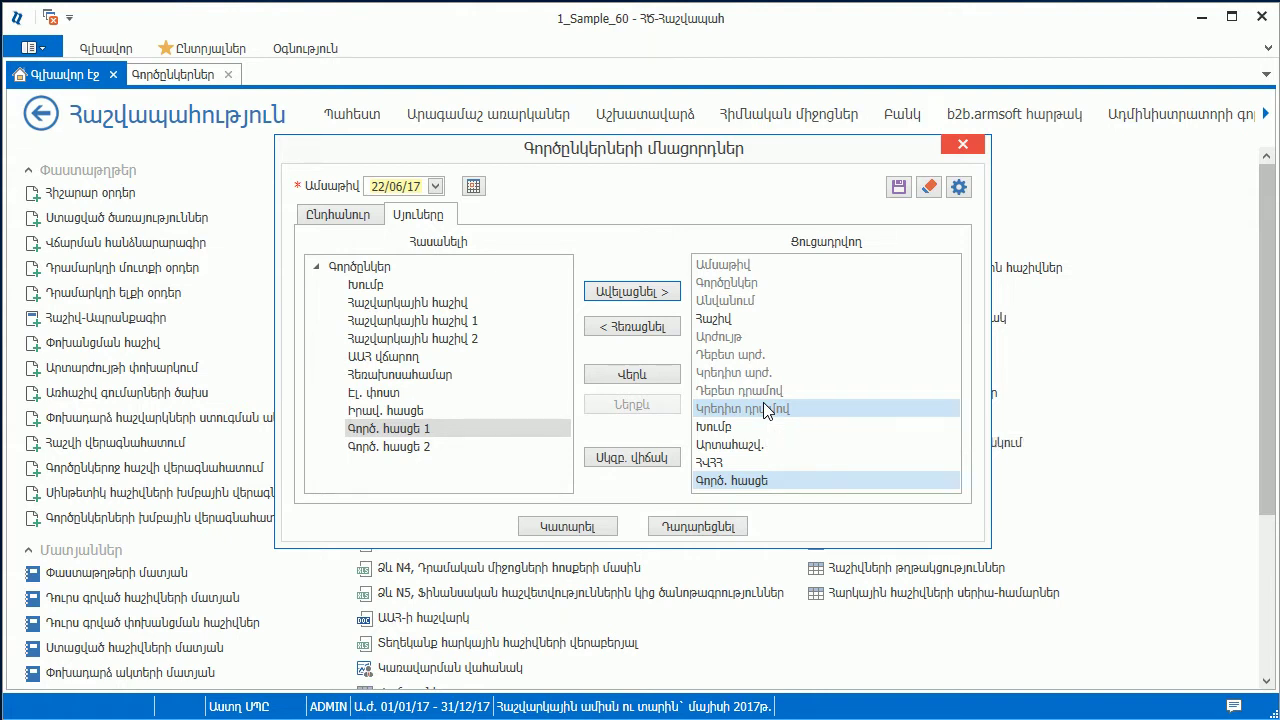
# - Remove Խումբ from the displayed columns and move ՀՎՀՀ up to directly after Անվանում
pyautogui.click(712, 426)
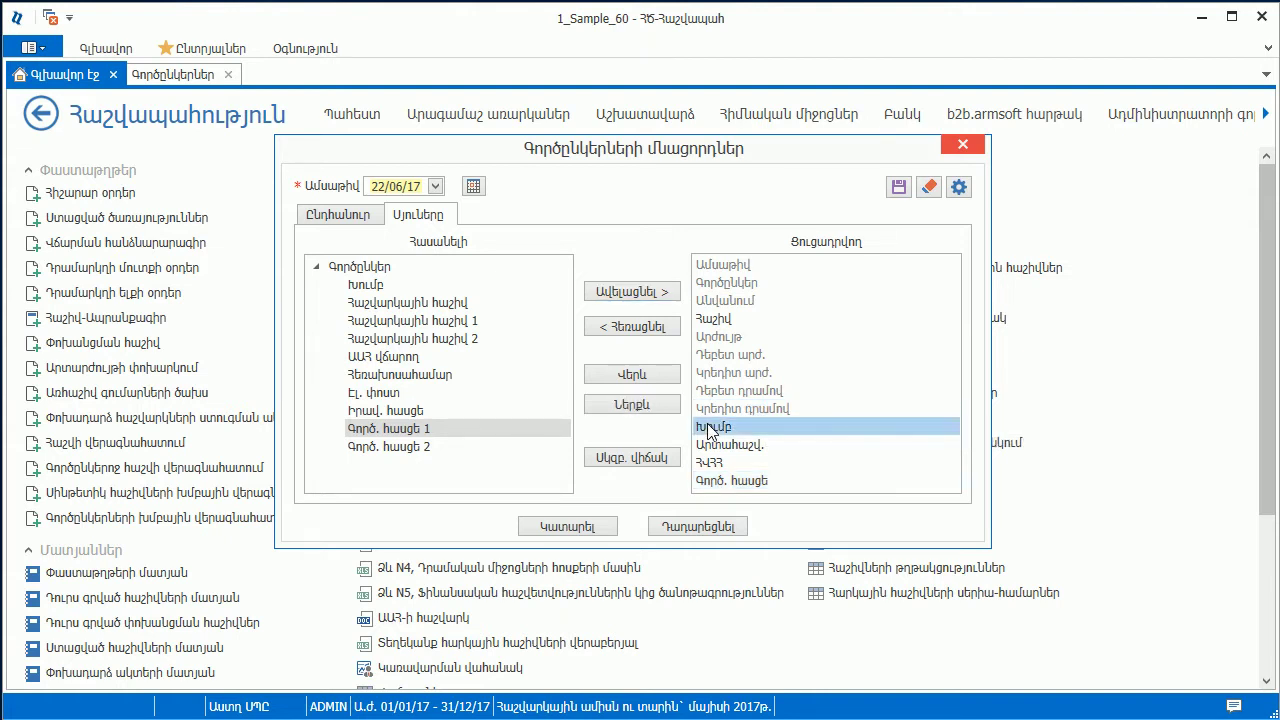
pyautogui.click(634, 330)
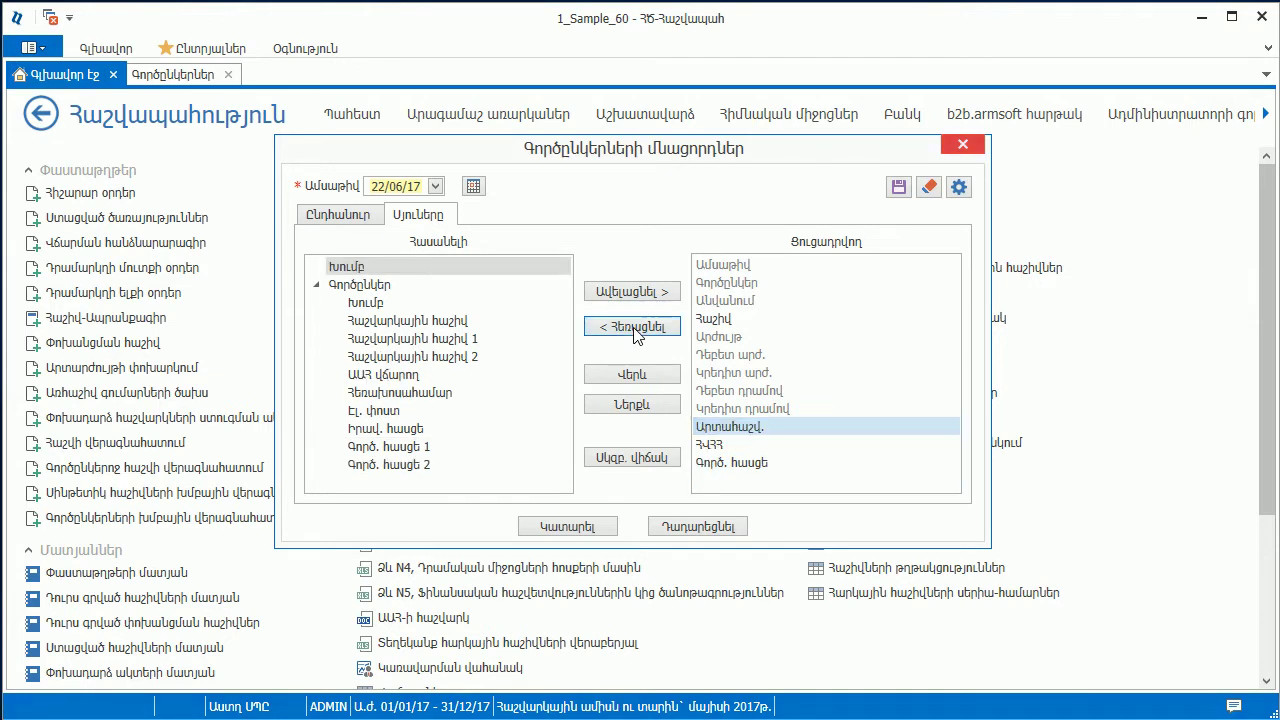
pyautogui.click(656, 408)
pyautogui.click(648, 383)
pyautogui.click(648, 376)
pyautogui.click(648, 376)
pyautogui.click(648, 376)
pyautogui.click(648, 376)
pyautogui.click(648, 376)
pyautogui.click(648, 376)
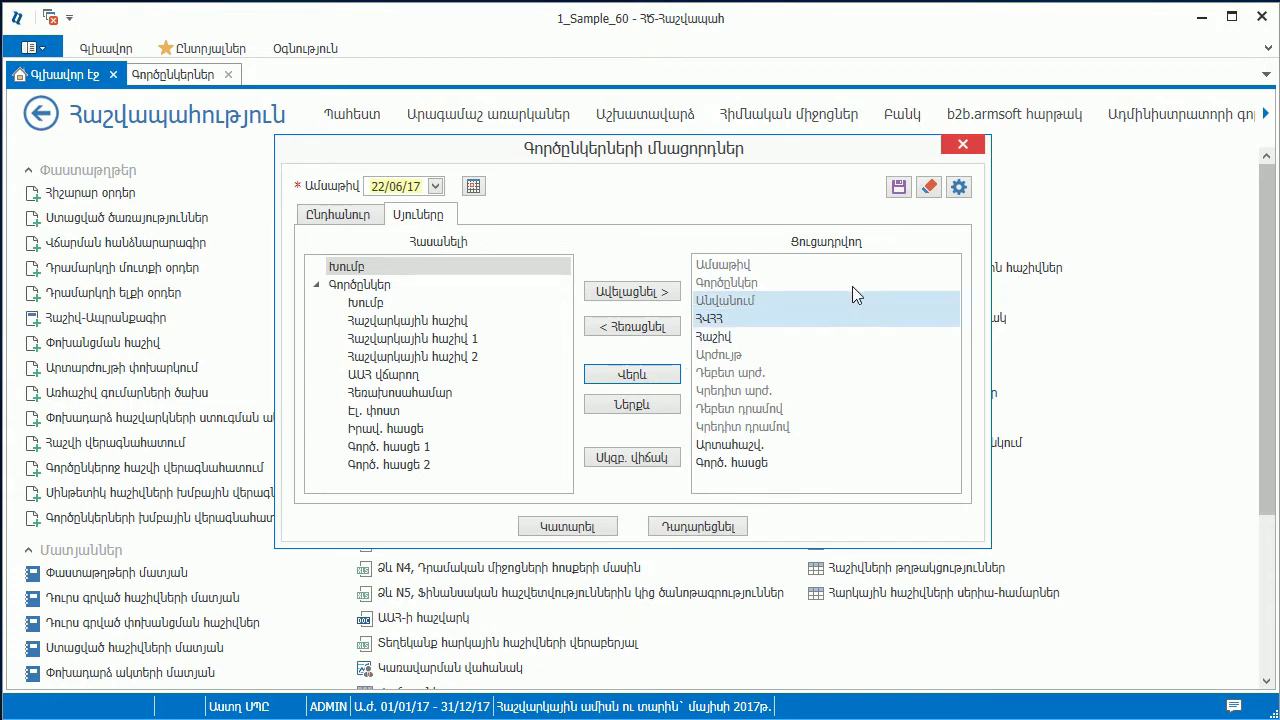
# - Save the report settings as a new view form named Գործընկերների մնացորդներ
pyautogui.click(957, 192)
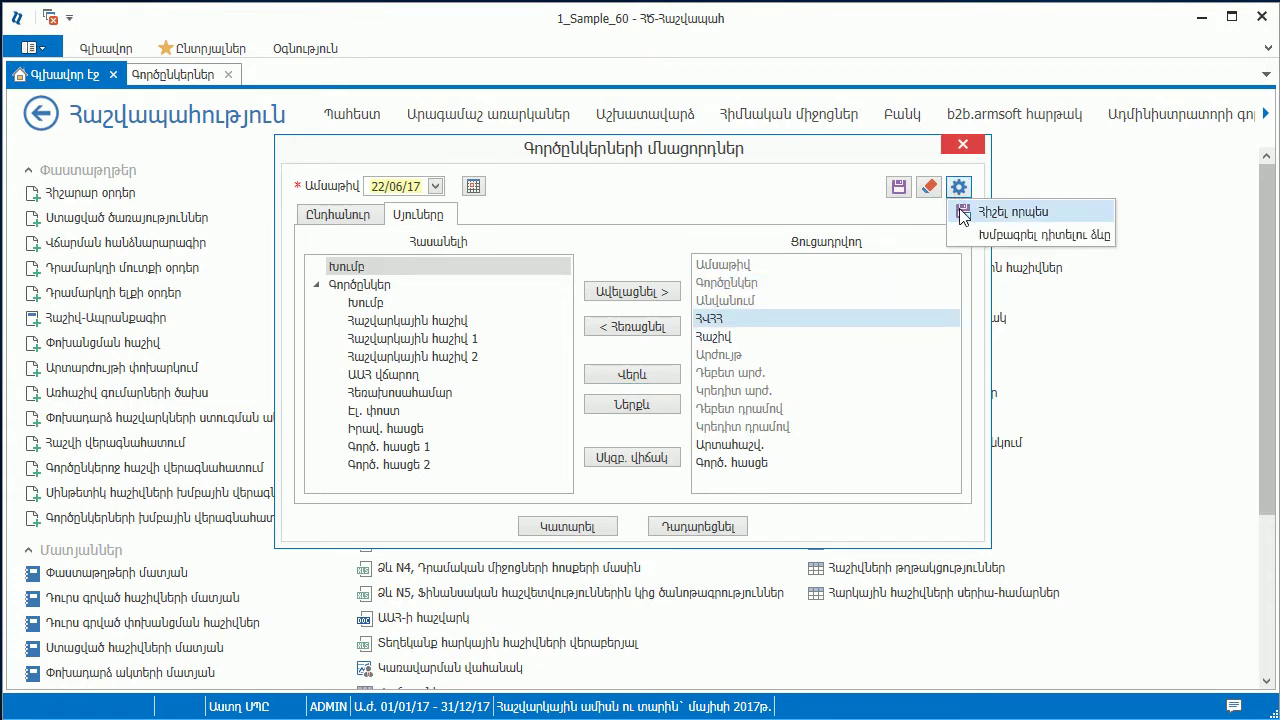
pyautogui.click(962, 211)
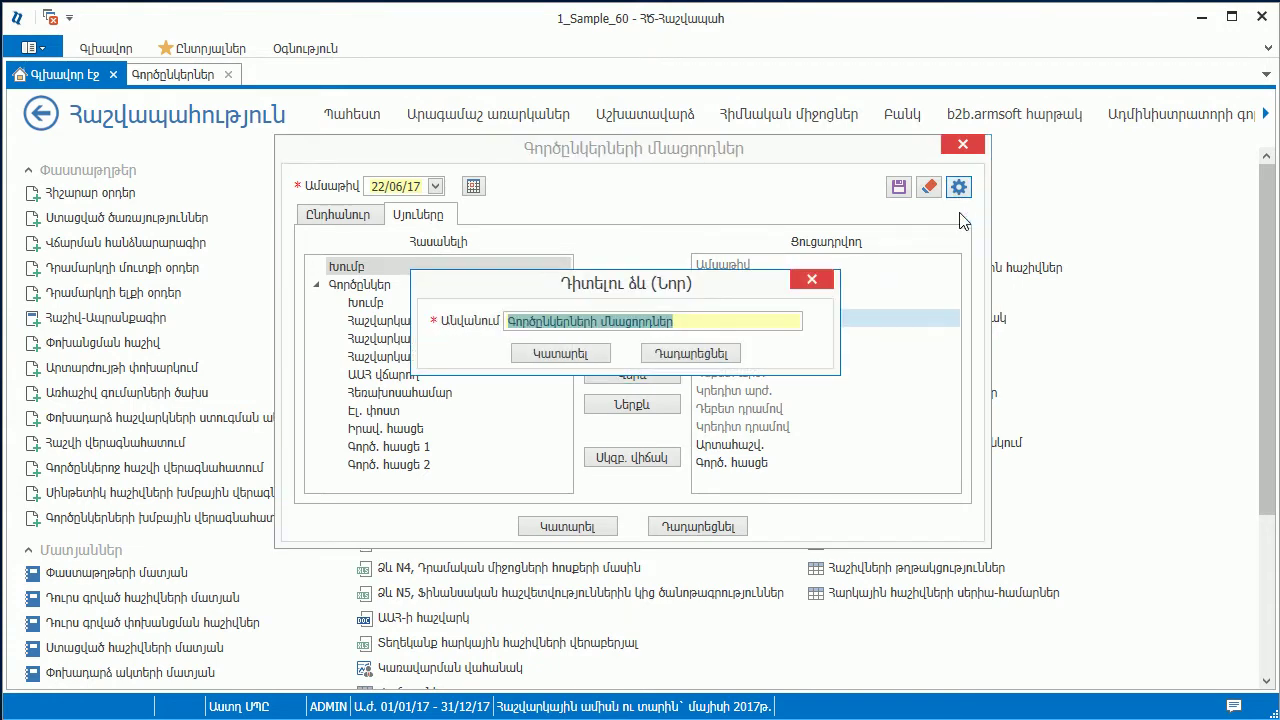
pyautogui.click(590, 356)
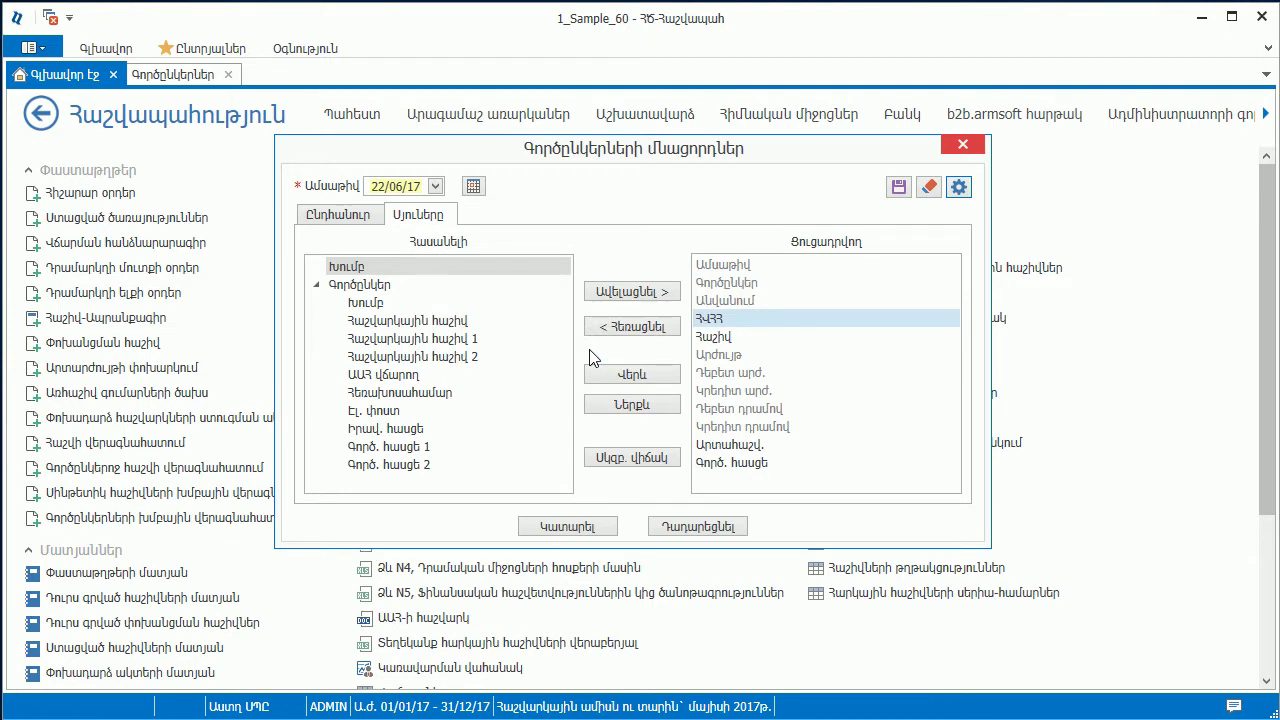
# - Load the saved Գործընկերների մնացորդներ view form and generate the partner balances report
pyautogui.click(957, 190)
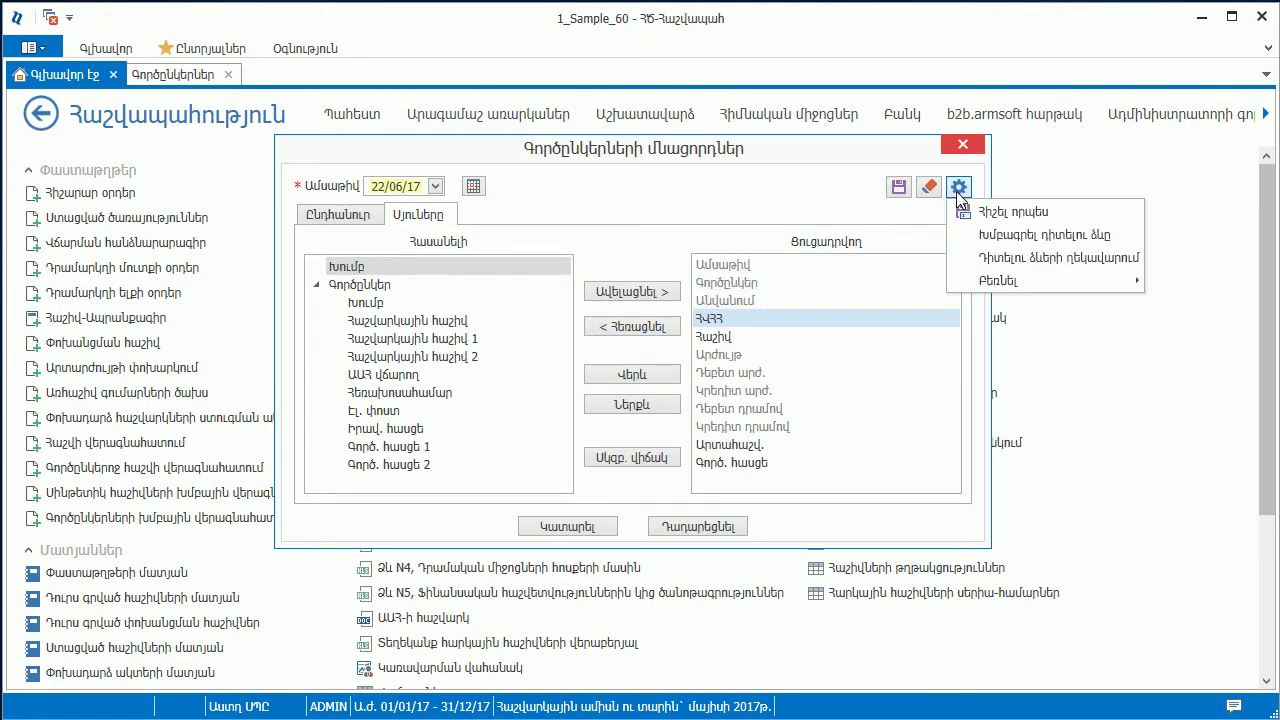
pyautogui.moveTo(977, 282)
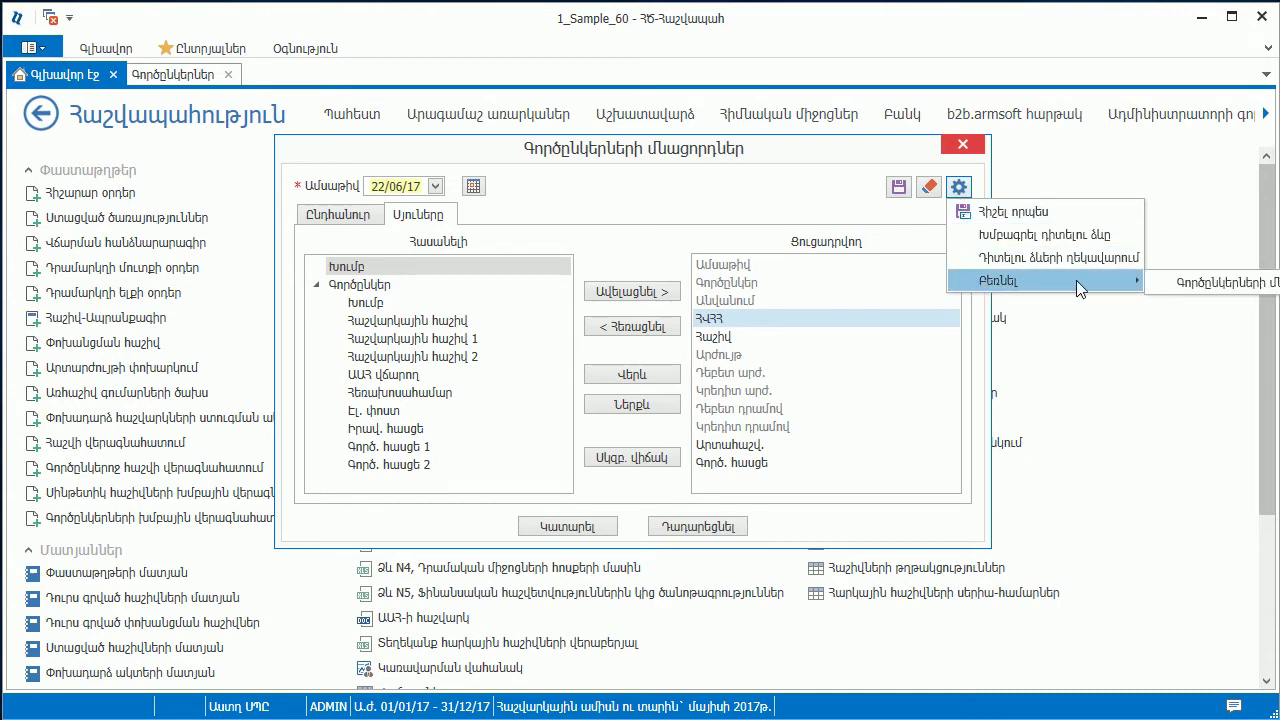
pyautogui.click(1222, 285)
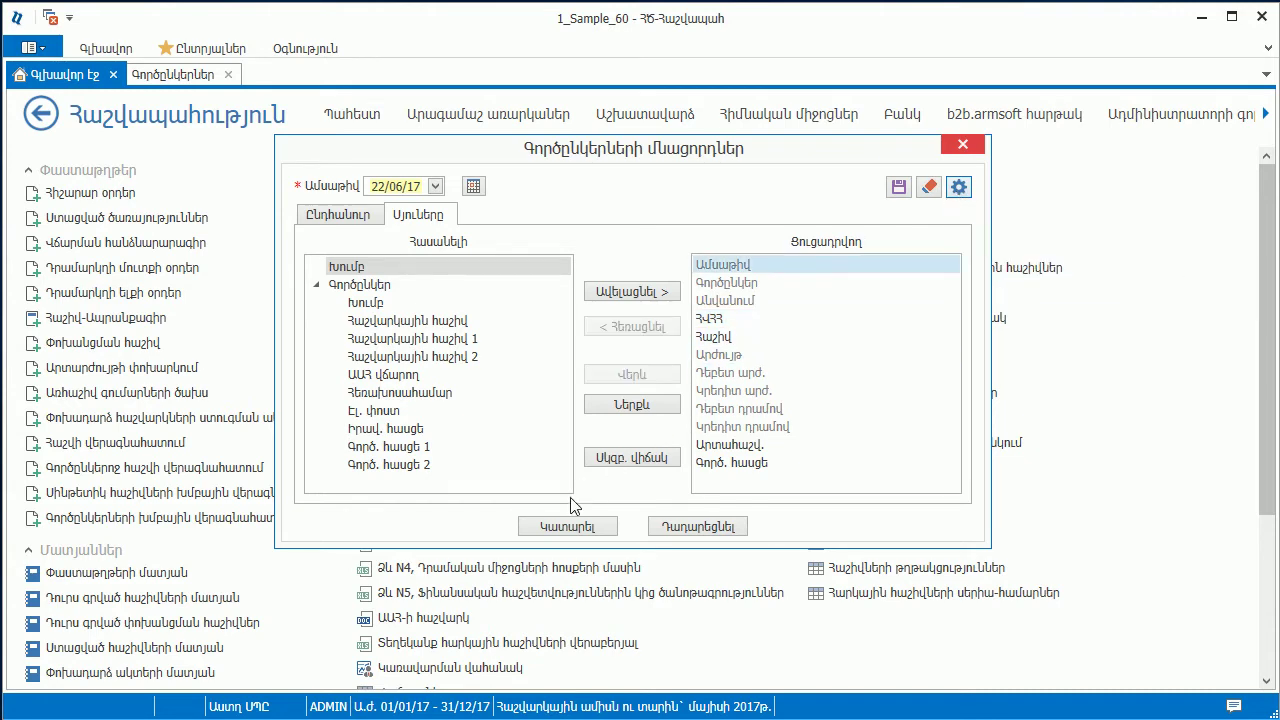
pyautogui.click(542, 527)
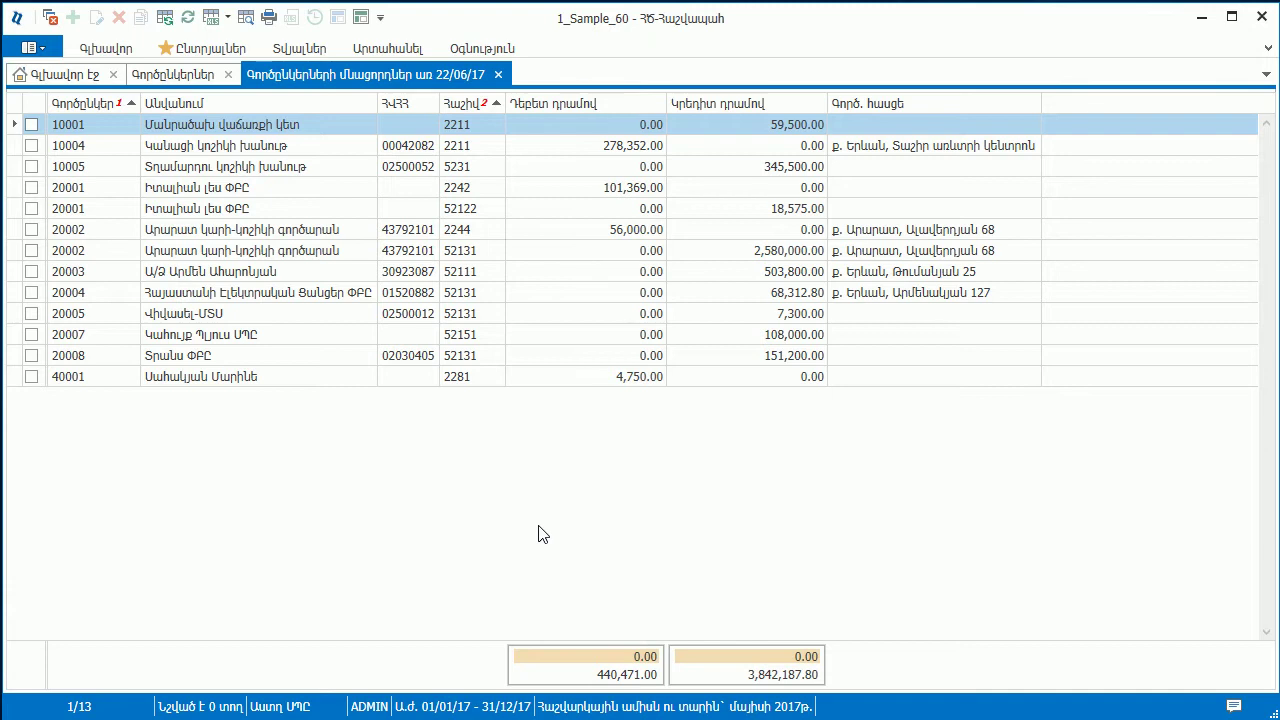
# - From the Գործընկերներ directory, generate the Ընդհանրացված փաստաթղթերի մատյան for Տղամարդու կոշիկի խանութ from 01/01/17 to 31/05/17
pyautogui.click(85, 80)
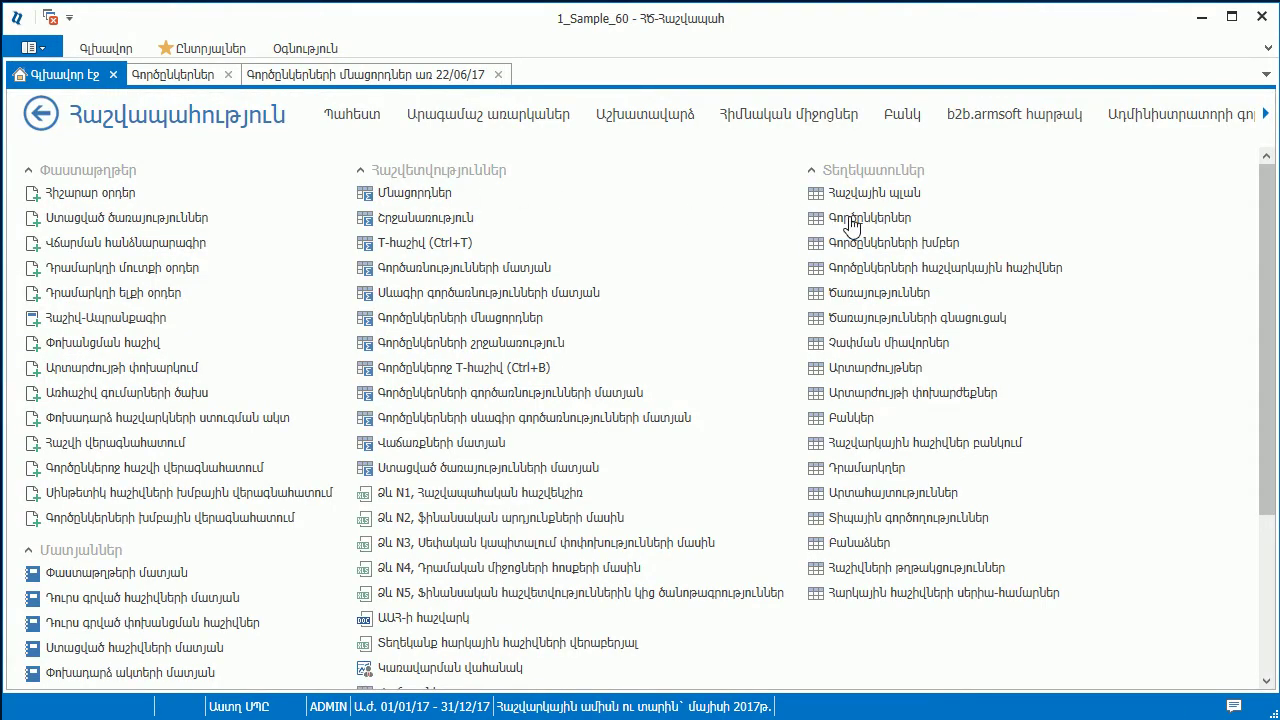
pyautogui.click(850, 226)
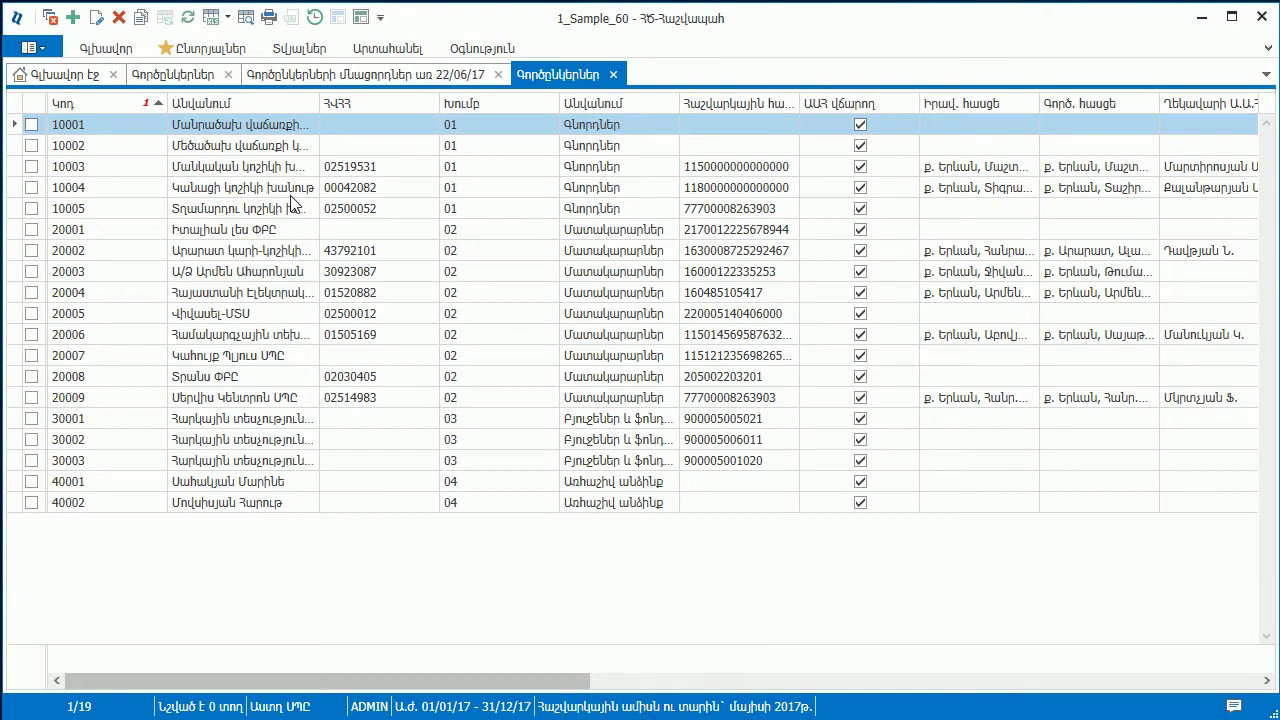
pyautogui.click(263, 210)
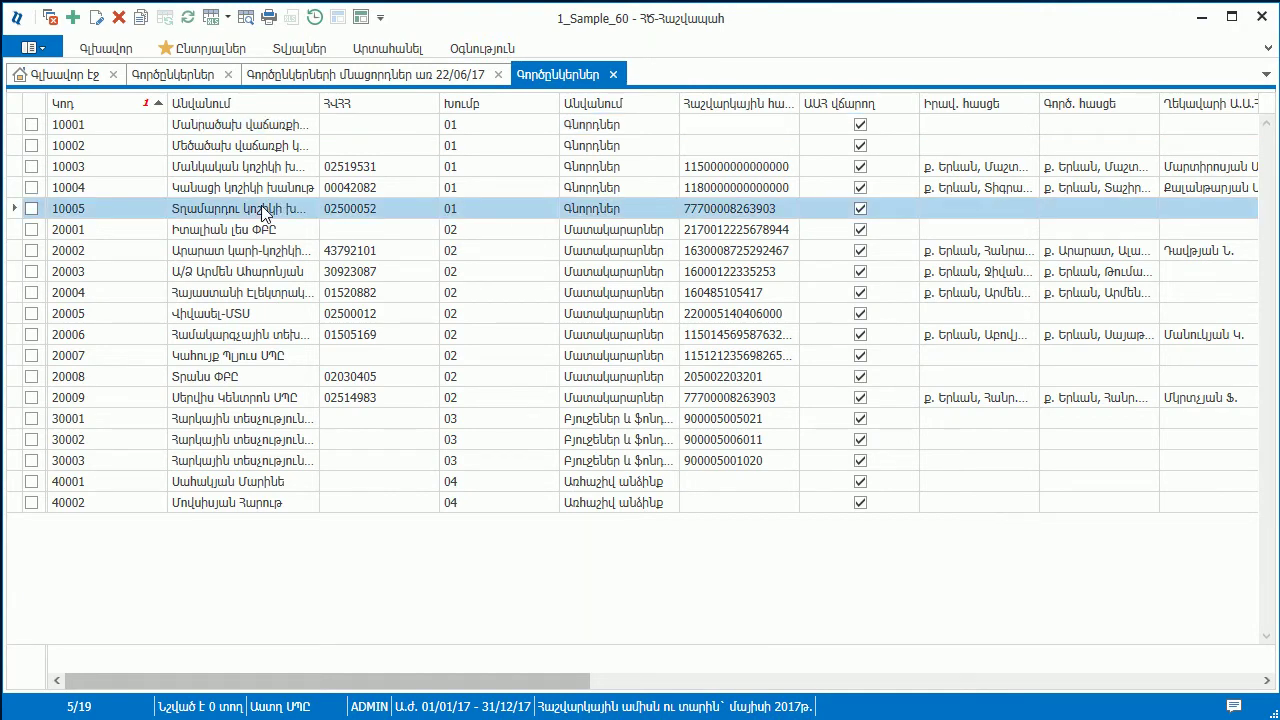
pyautogui.rightClick(261, 205)
pyautogui.click(328, 429)
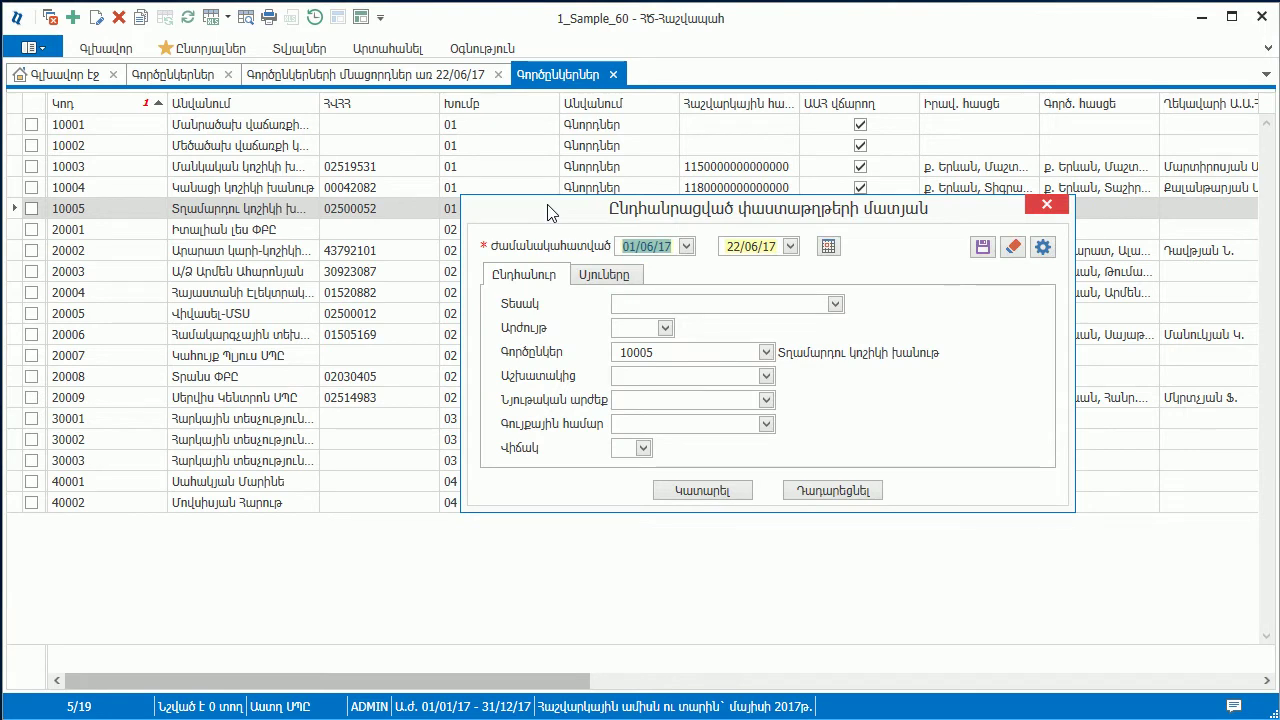
pyautogui.write('010117')
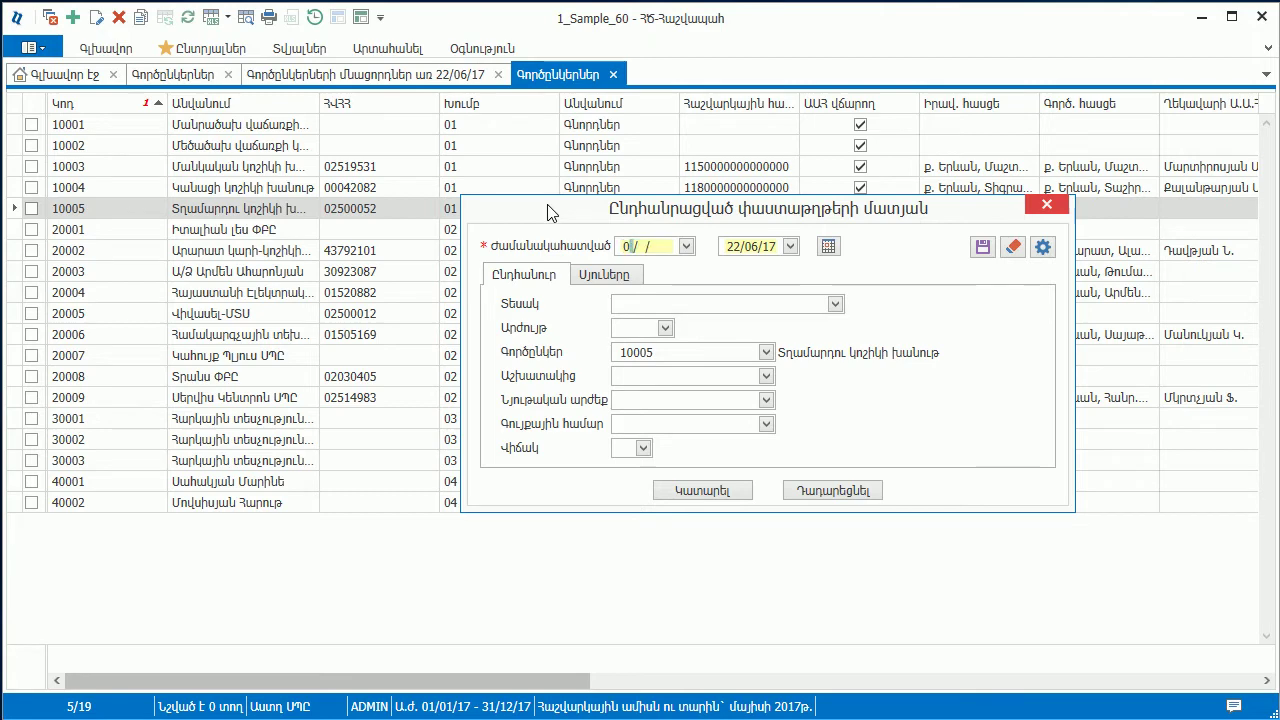
pyautogui.press('Tab')
pyautogui.write('31/05/17')
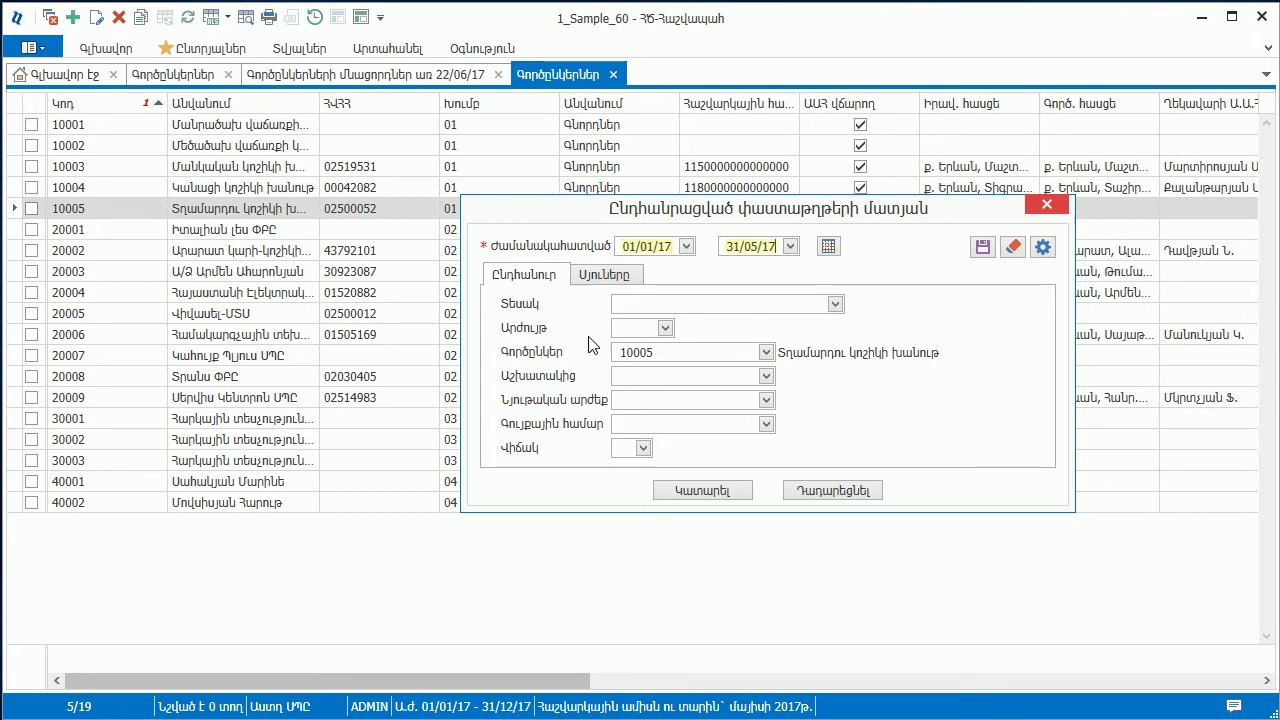
pyautogui.click(689, 488)
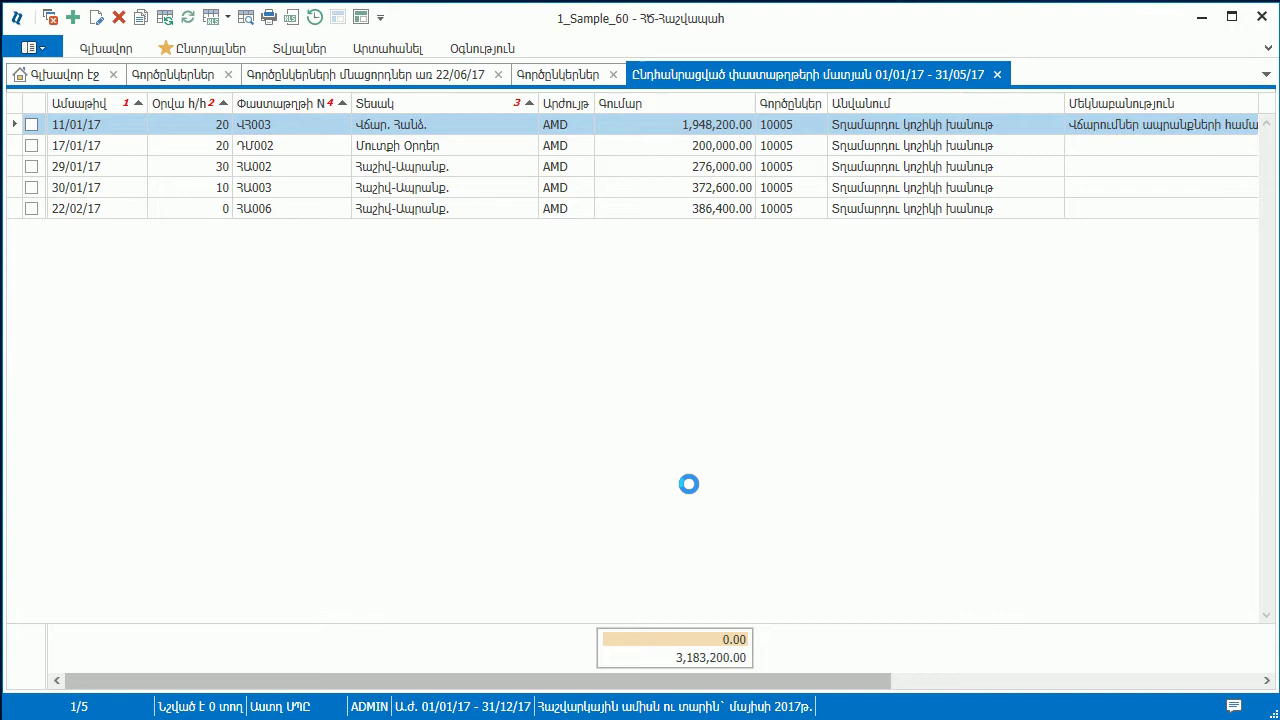
# - Return to the Գործընկերներ directory and open the Տղամարդու կոշիկի խանութ partner record for editing
pyautogui.click(557, 74)
pyautogui.click(310, 207)
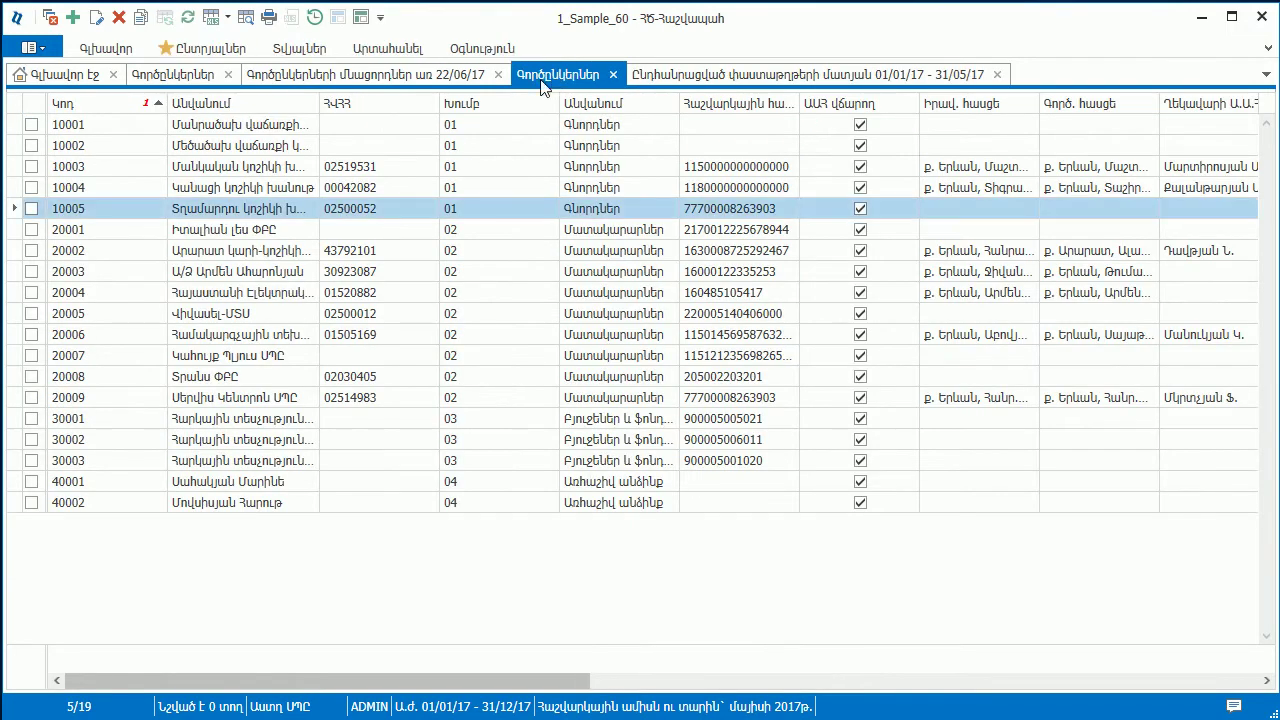
pyautogui.rightClick(310, 207)
pyautogui.click(352, 240)
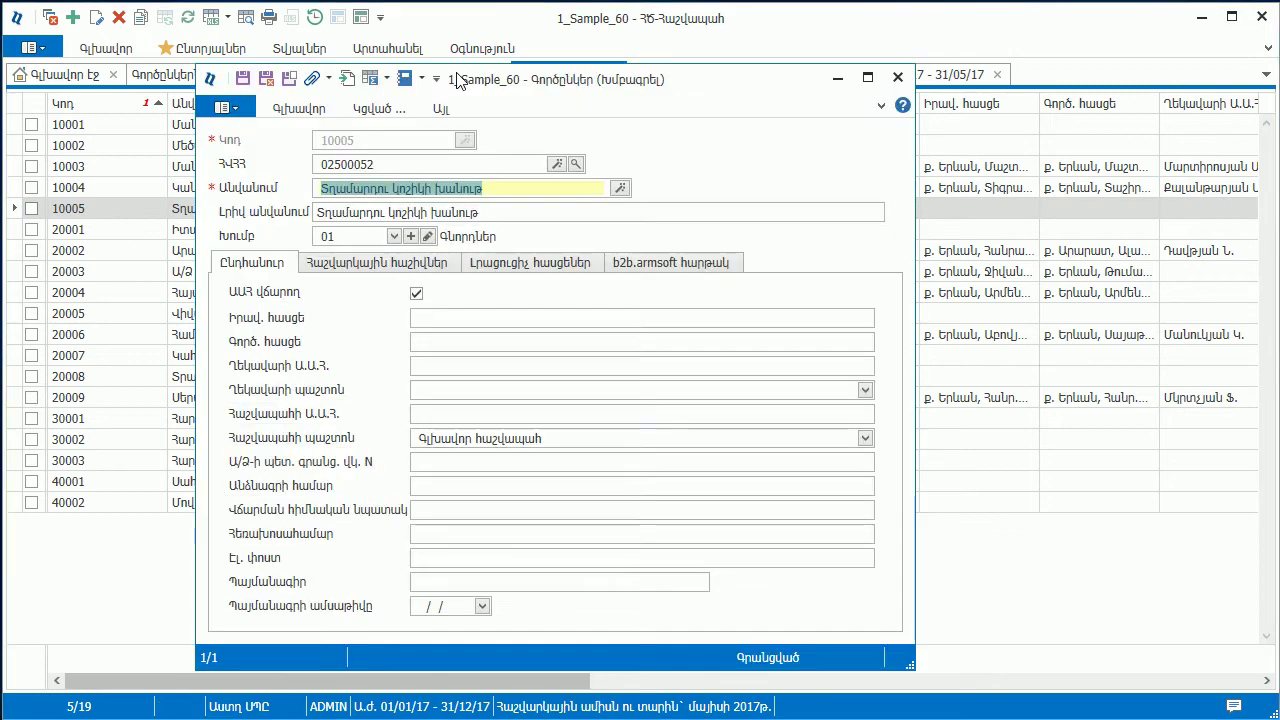
# - From the open partner record, generate its Ընդհանրացված փաստաթղթերի մատյան for 01/01/17 to 31/05/17
pyautogui.click(441, 108)
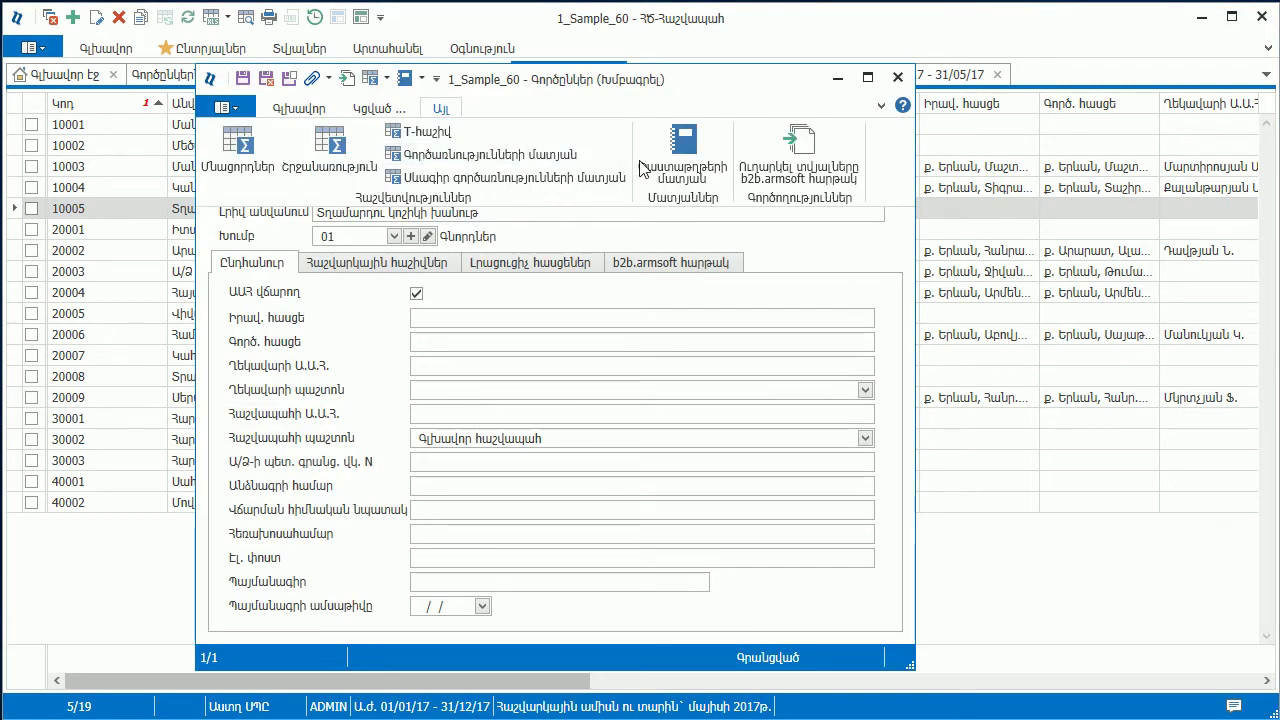
pyautogui.click(668, 172)
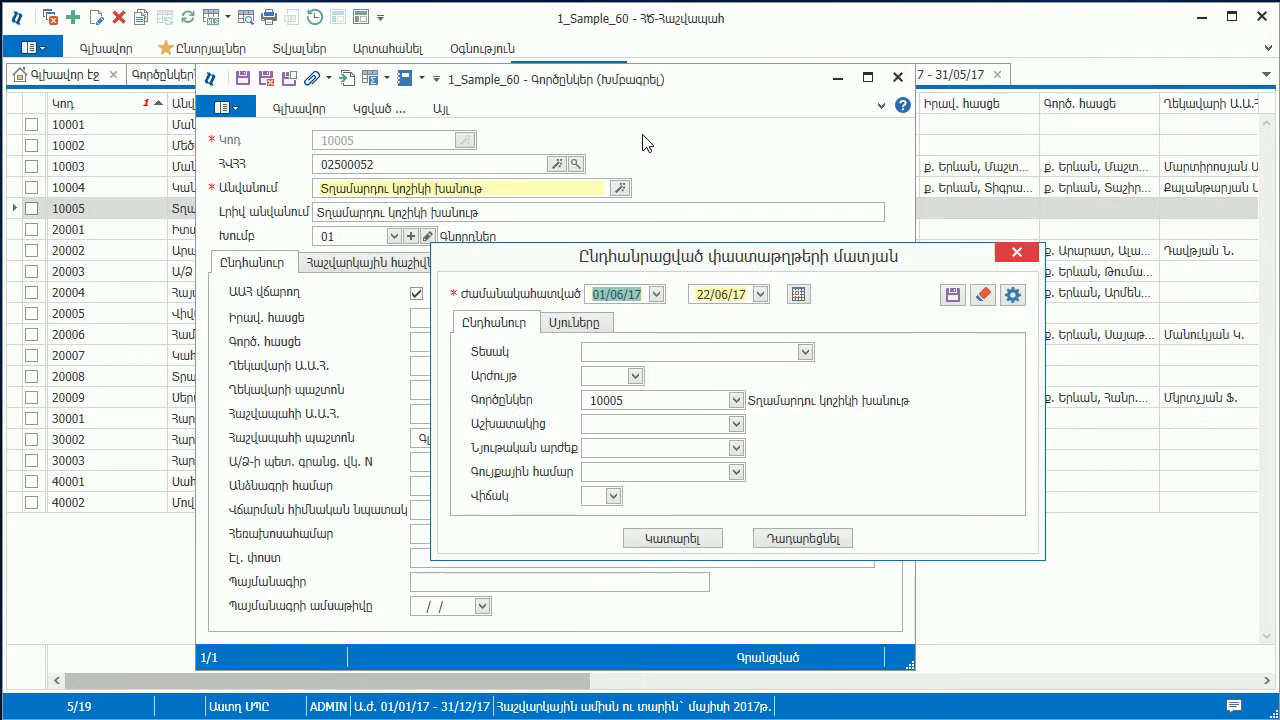
pyautogui.write('010117')
pyautogui.press('Tab')
pyautogui.write('310517')
pyautogui.press('Return')
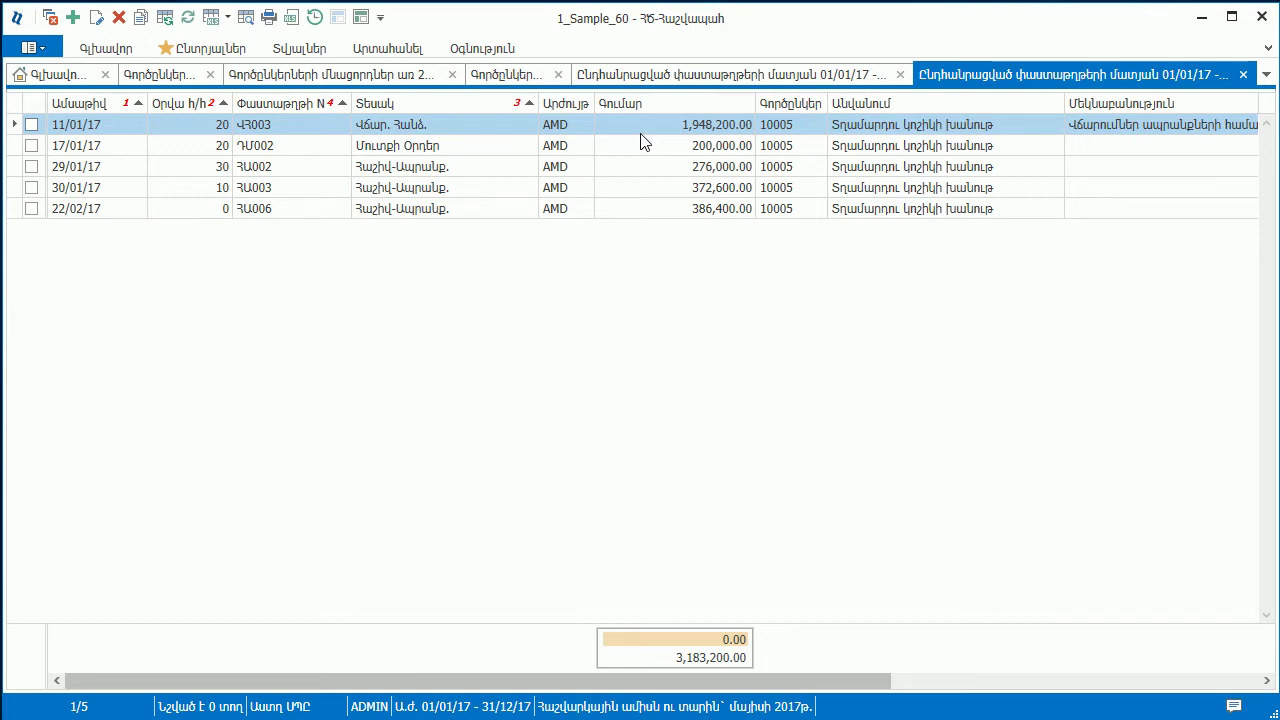
# - From the main page, generate the Փաստաթղթերի մատյան for the period 01/01/17 to 31/05/17
pyautogui.click(57, 76)
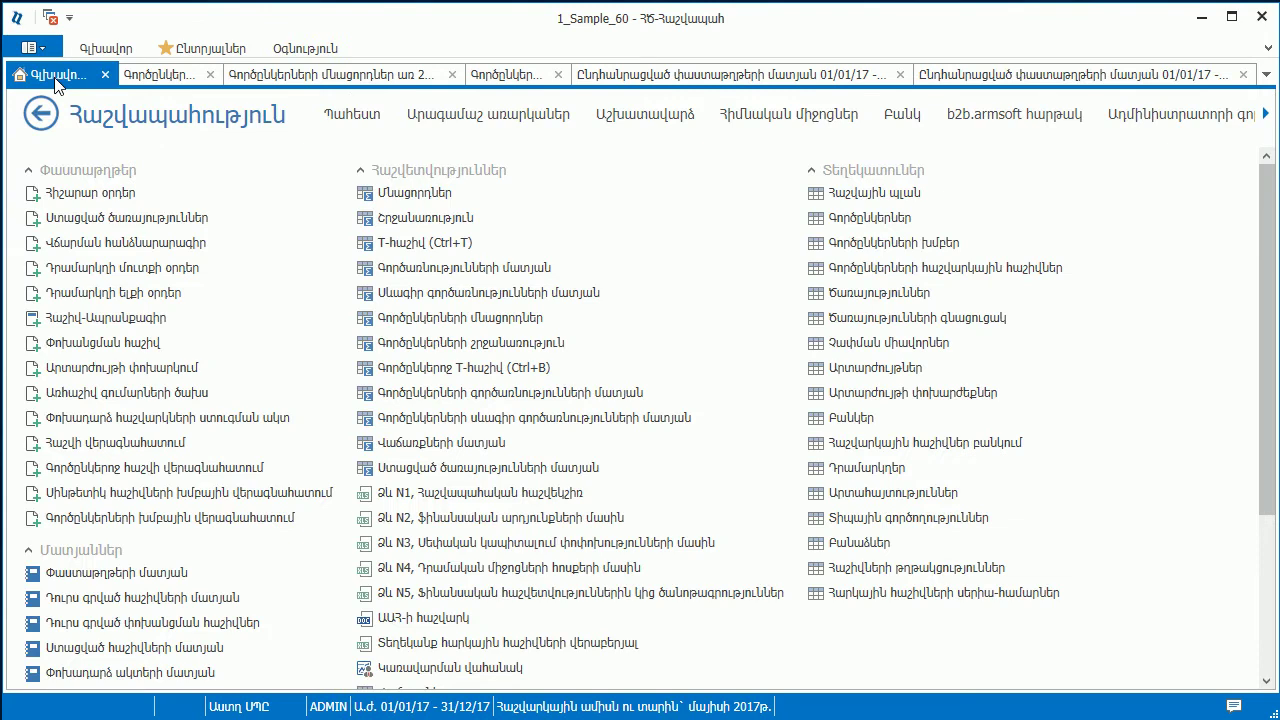
pyautogui.click(65, 572)
pyautogui.write('010117')
pyautogui.press('Tab')
pyautogui.write('31/05/17')
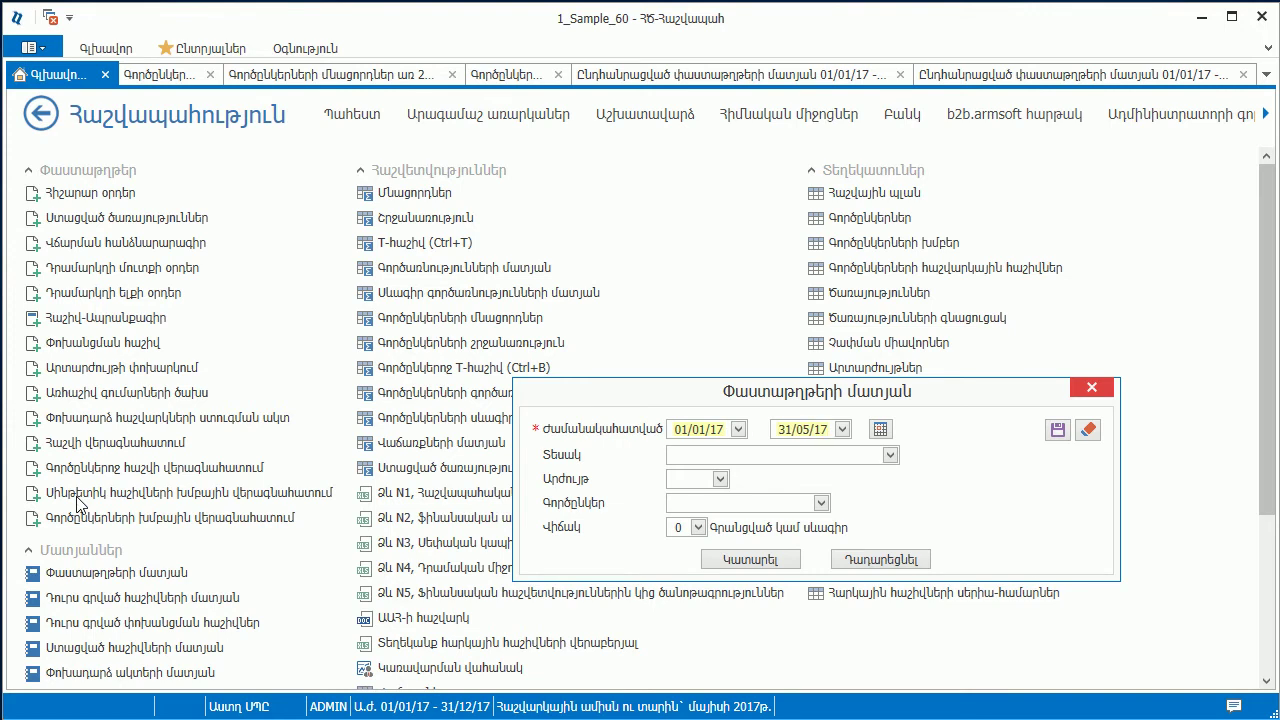
pyautogui.press('Return')
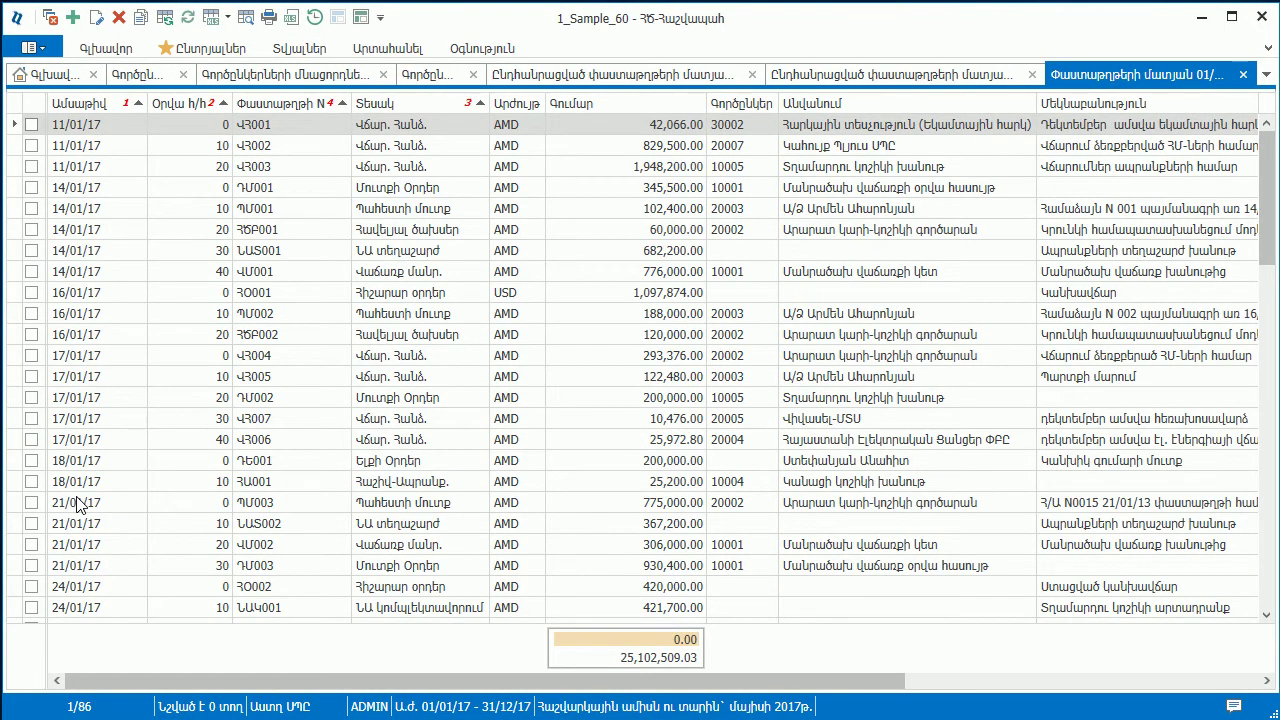
# - Generate the Վաճառքներ report for the 18/01/17 Հաշիվ-Ապրանք. document of Կանացի կոշիկի խանութ
pyautogui.click(410, 481)
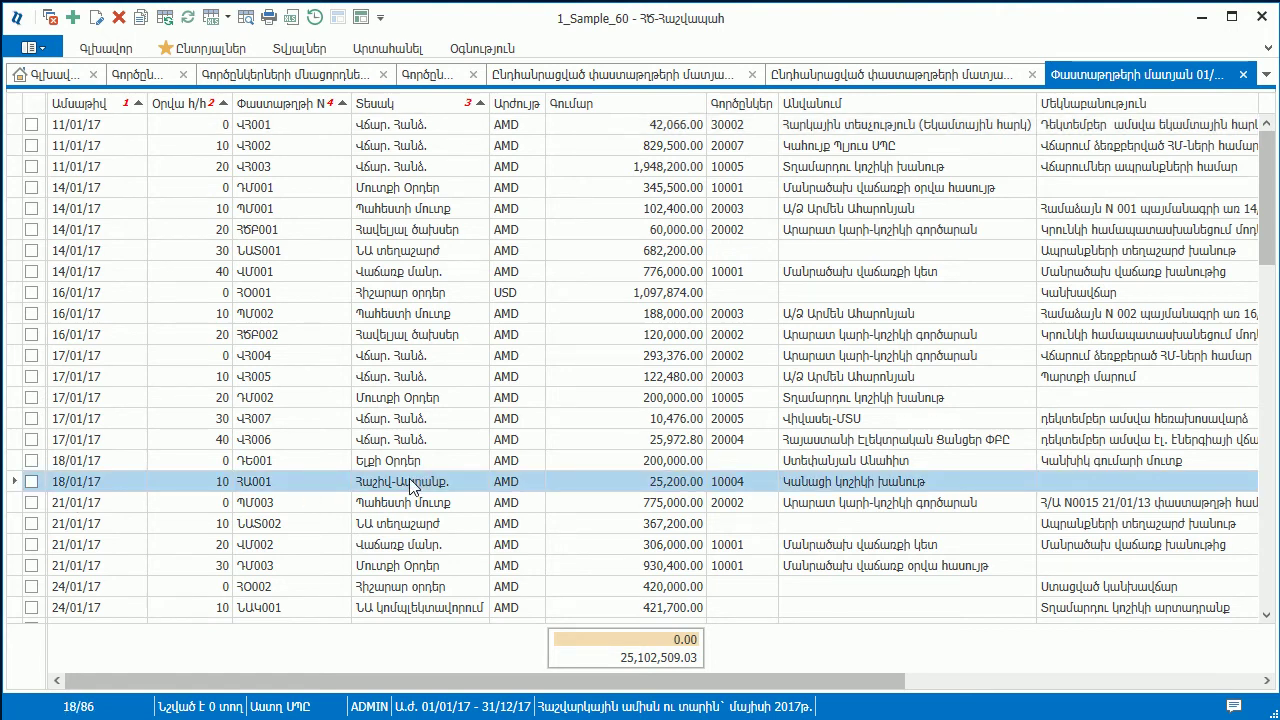
pyautogui.rightClick(409, 478)
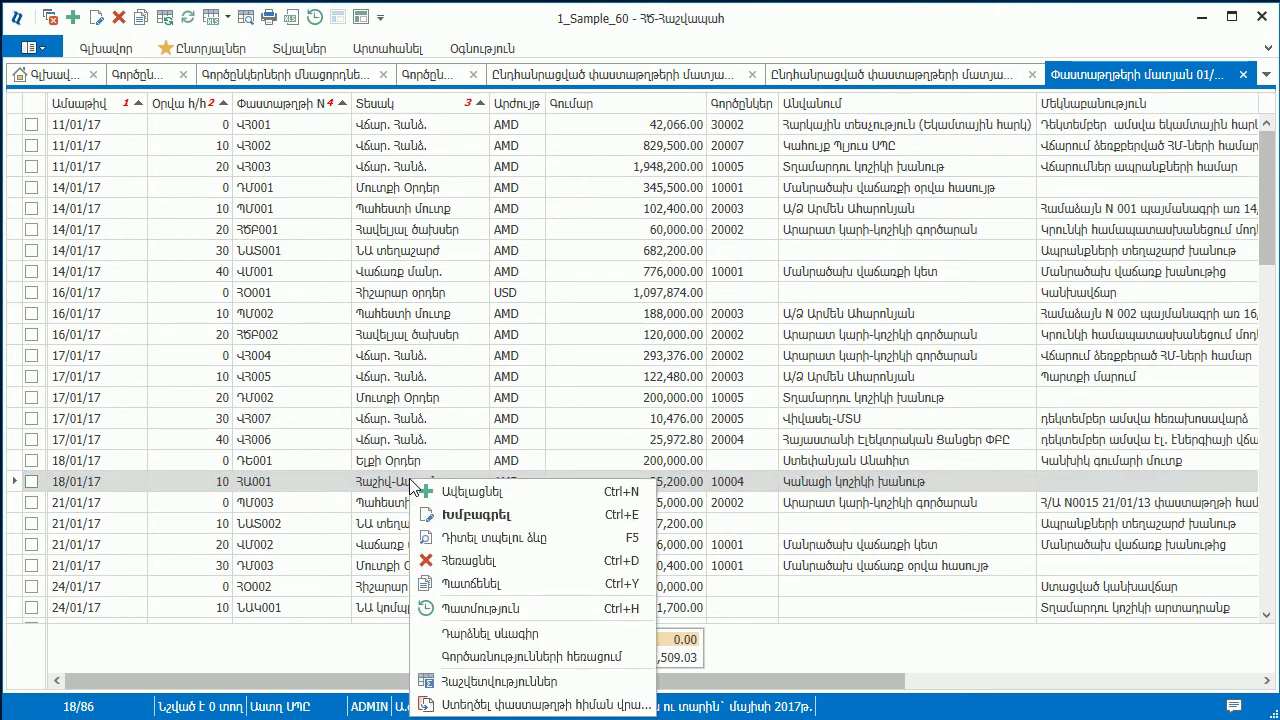
pyautogui.click(443, 682)
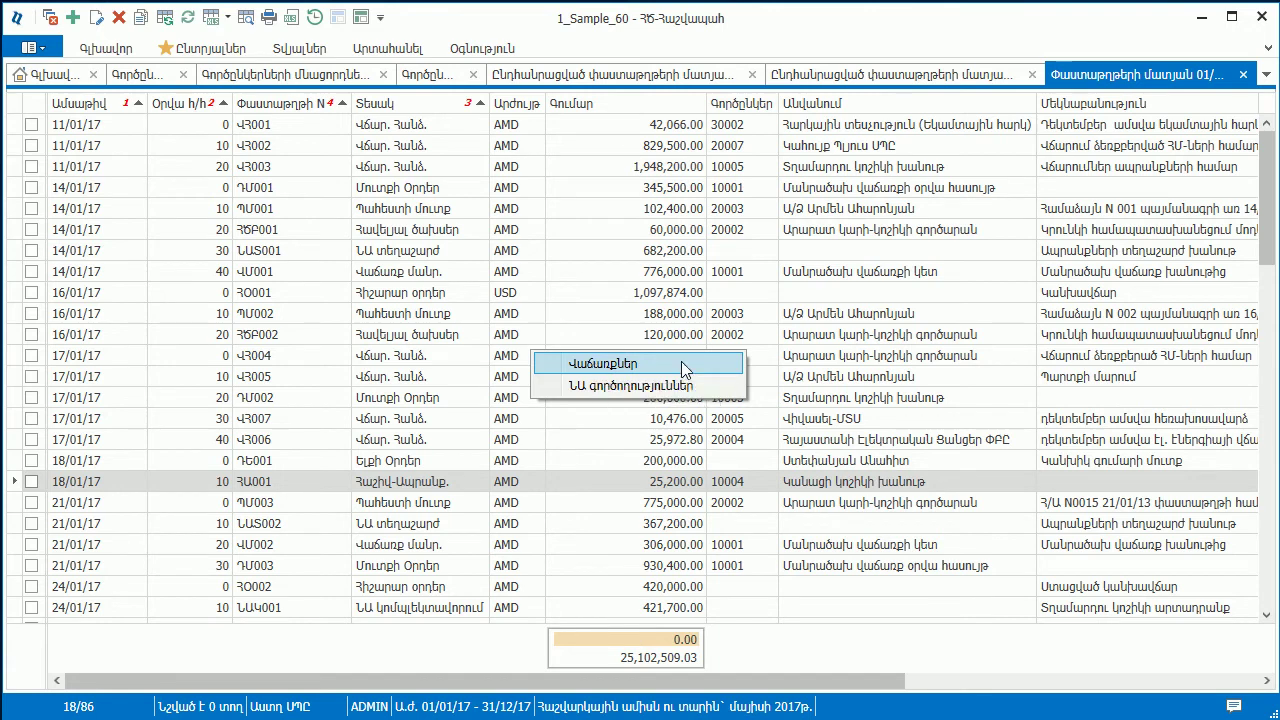
pyautogui.click(627, 366)
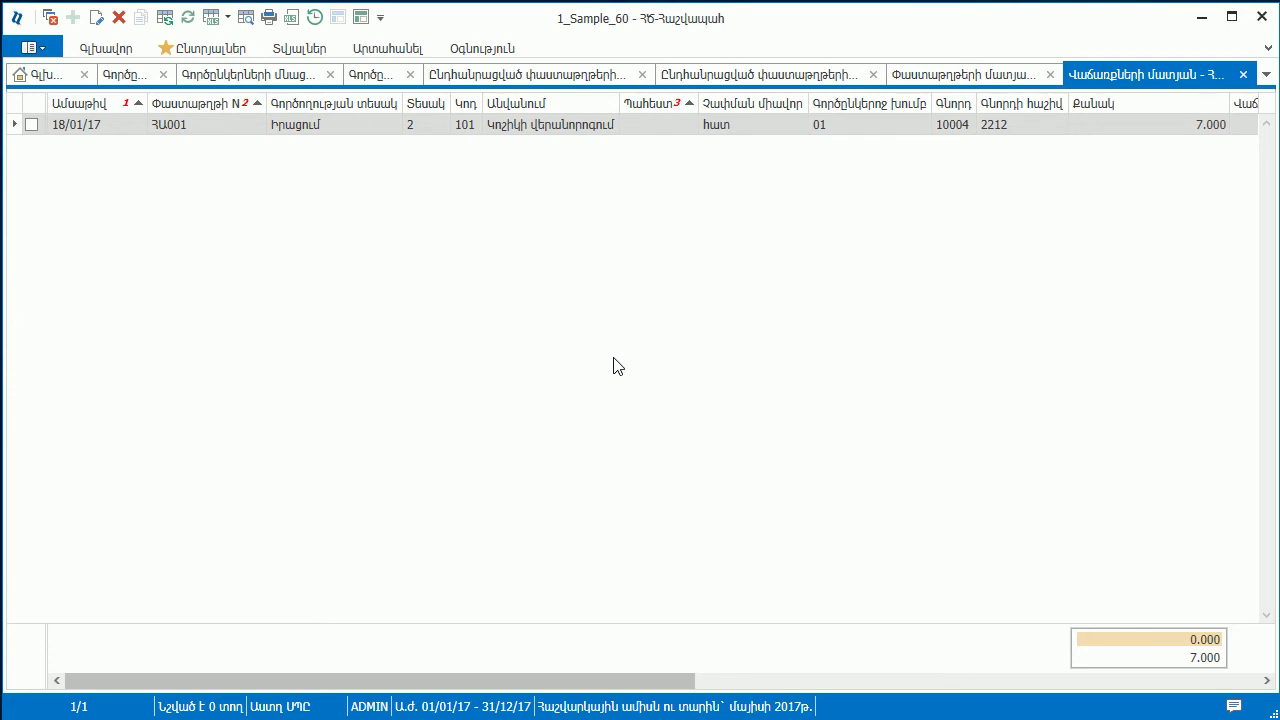
# - Return to the Փաստաթղթերի մատյան and open the 18/01/17 Հաշիվ-Ապրանք. document for editing
pyautogui.click(932, 80)
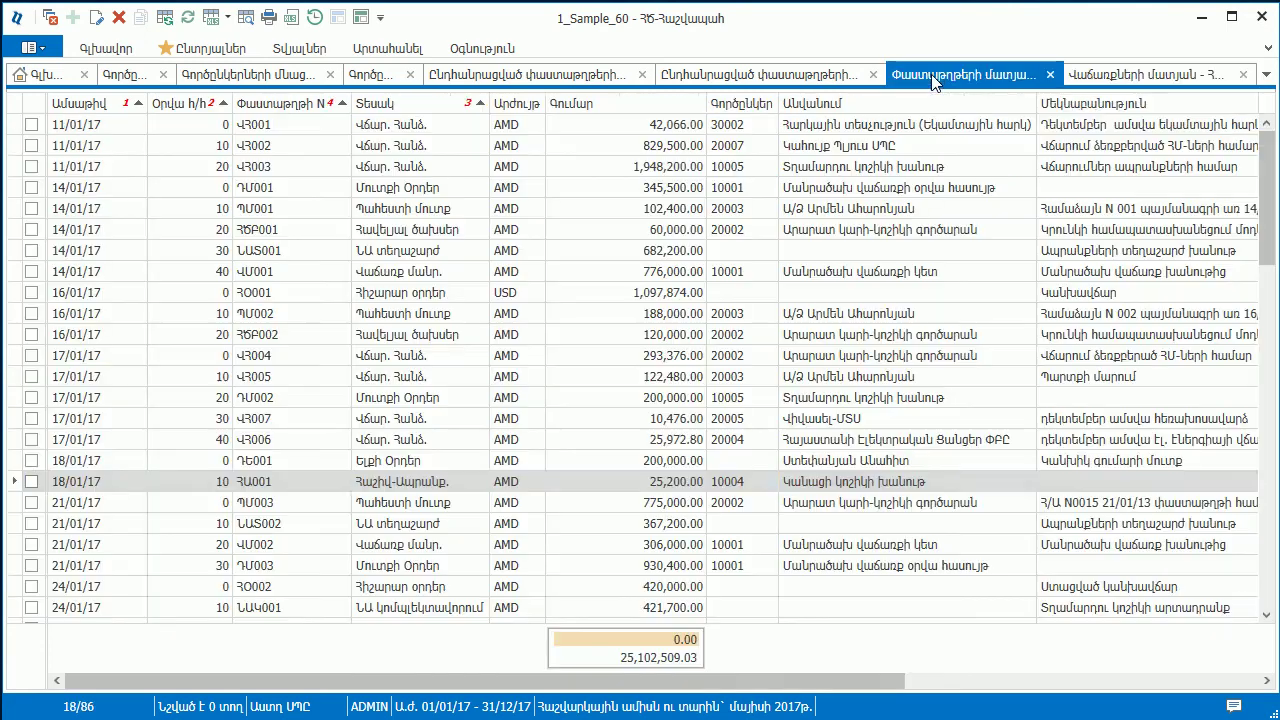
pyautogui.rightClick(436, 482)
pyautogui.click(472, 520)
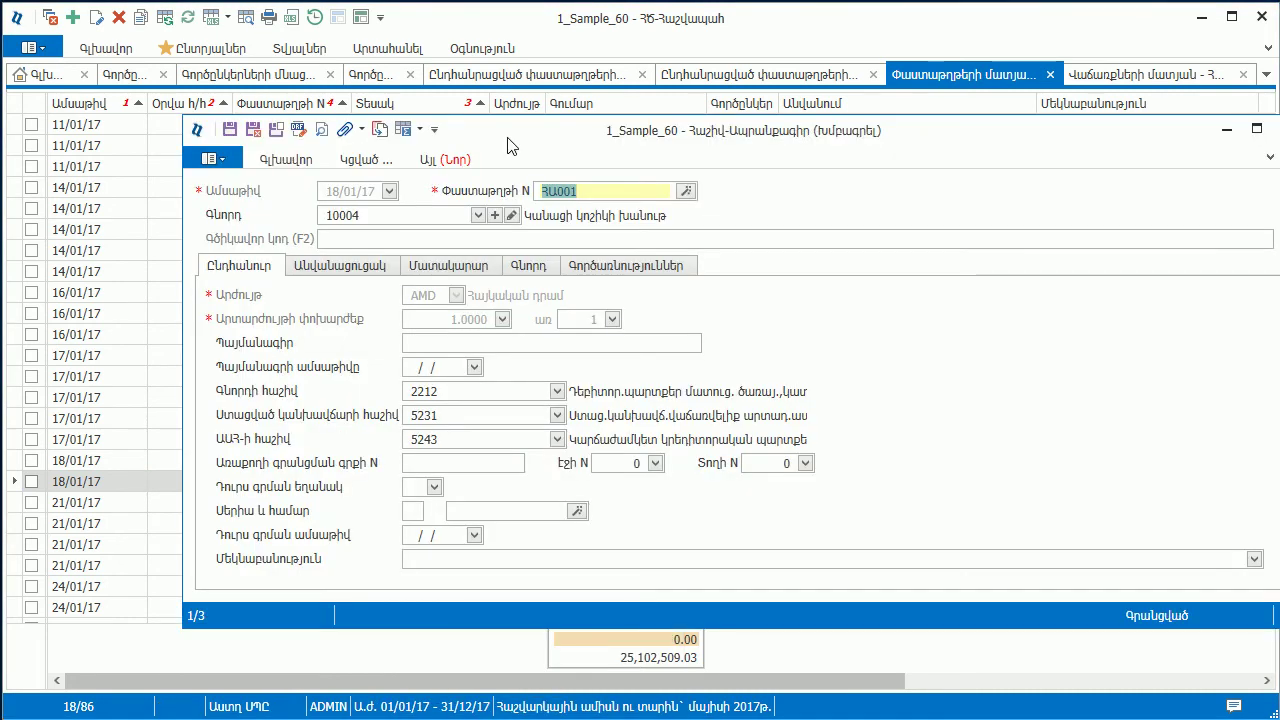
# - Start a new Դրամարկղի մուտքի օրդեր based on the open Հաշիվ-Ապրանքագիր
pyautogui.click(457, 163)
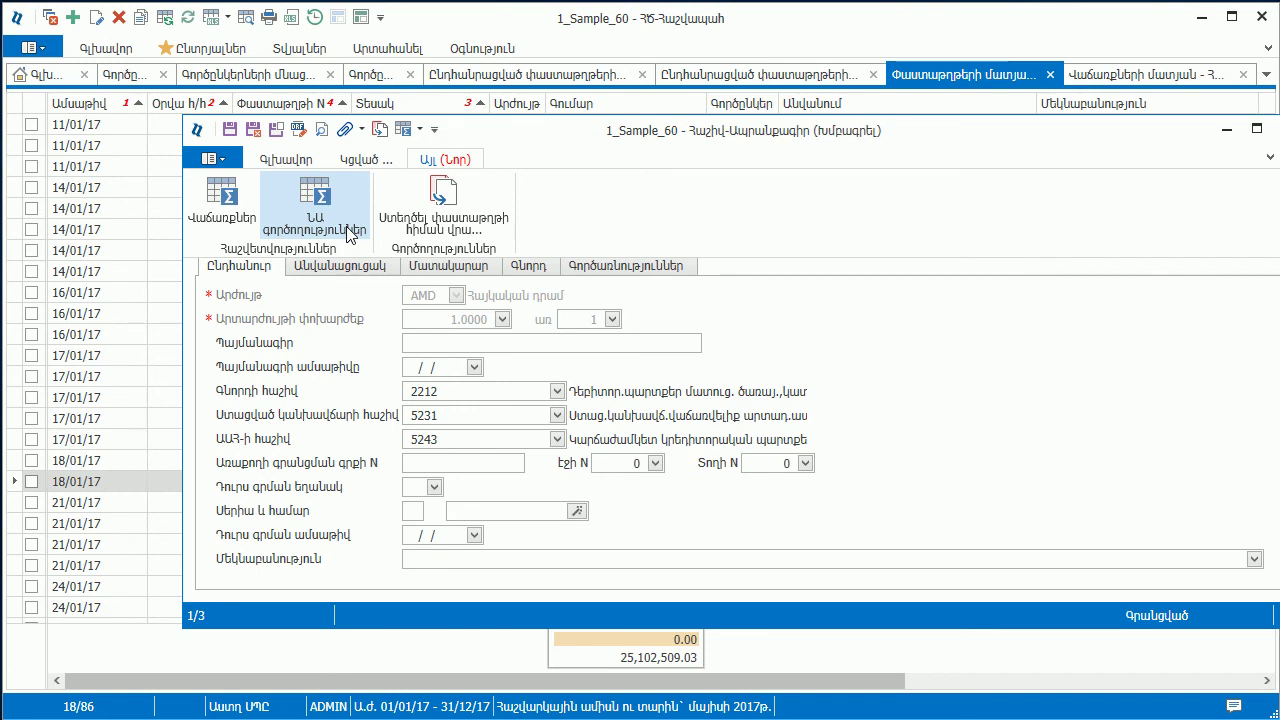
pyautogui.click(466, 230)
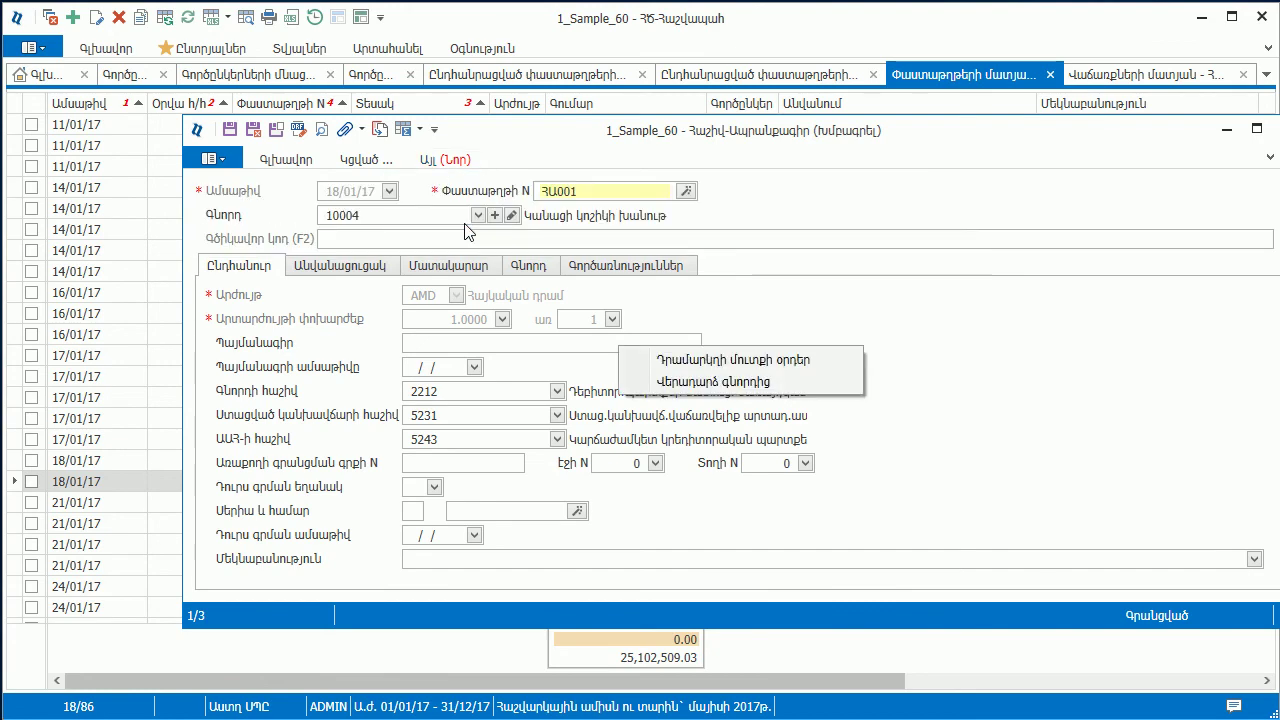
pyautogui.click(735, 359)
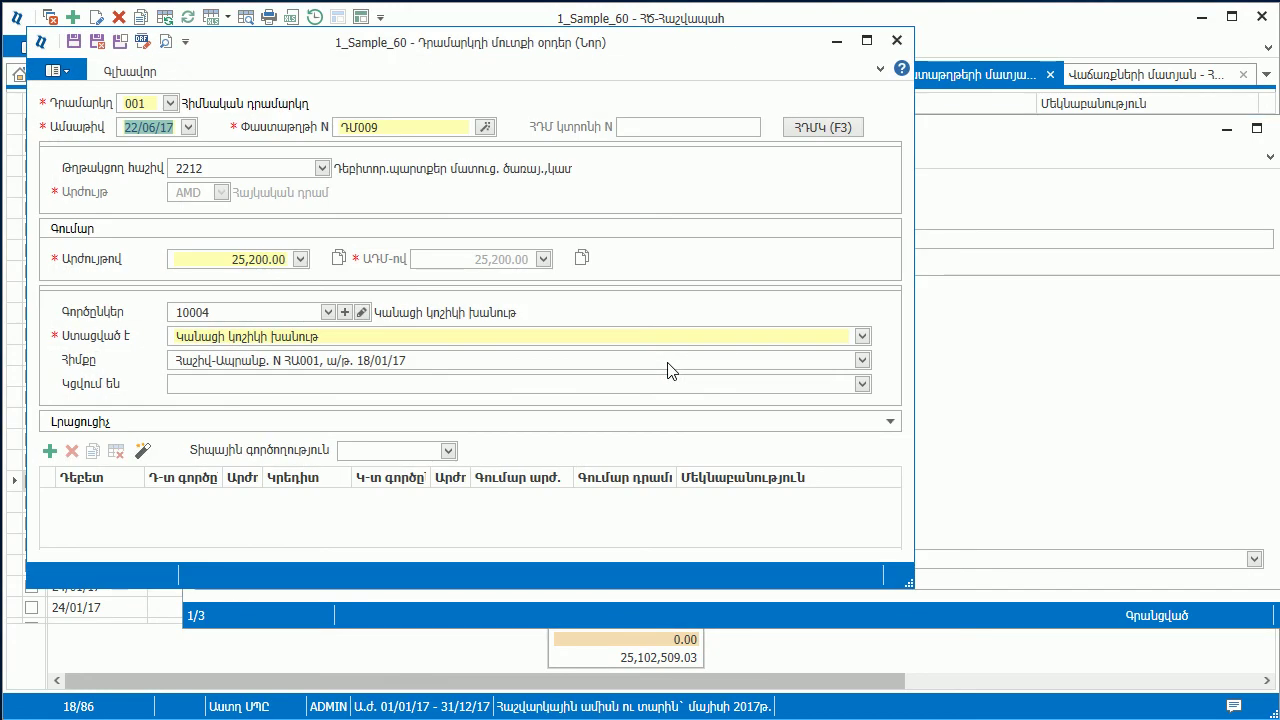